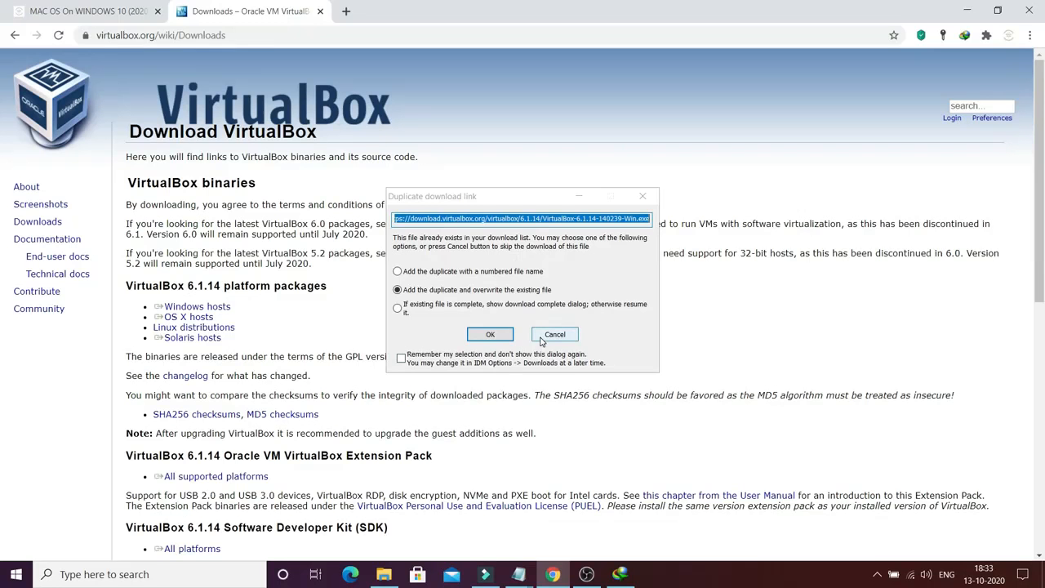
Step: Cancel the duplicate download of the VirtualBox Windows installer and close the VirtualBox downloads page
left_click(541, 336)
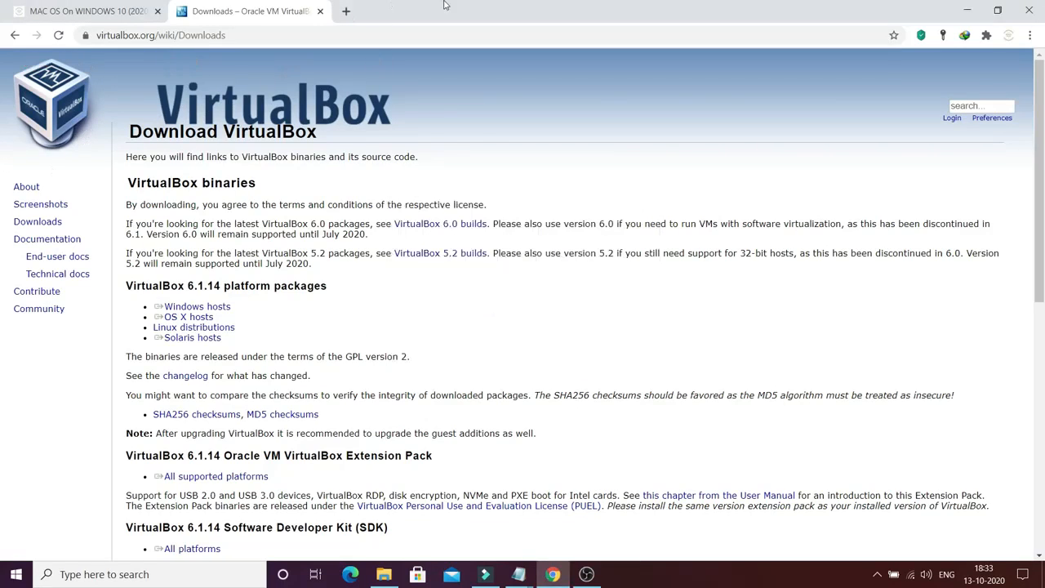
left_click(320, 12)
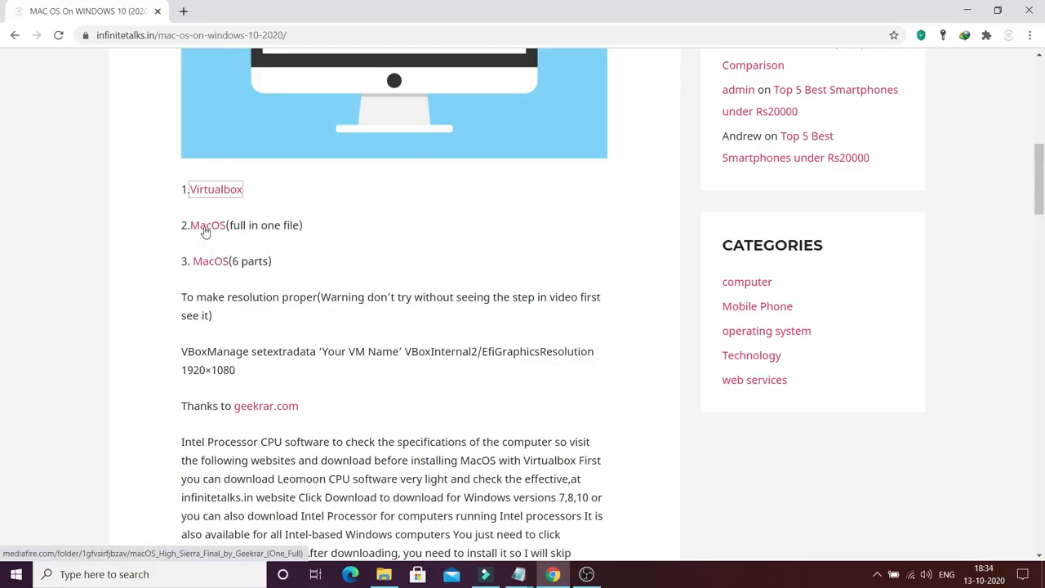
Step: Select macOS High Sierra Final by Geekrar.rar in the article's full one-file MacOS download folder, then close that page
left_click(205, 232)
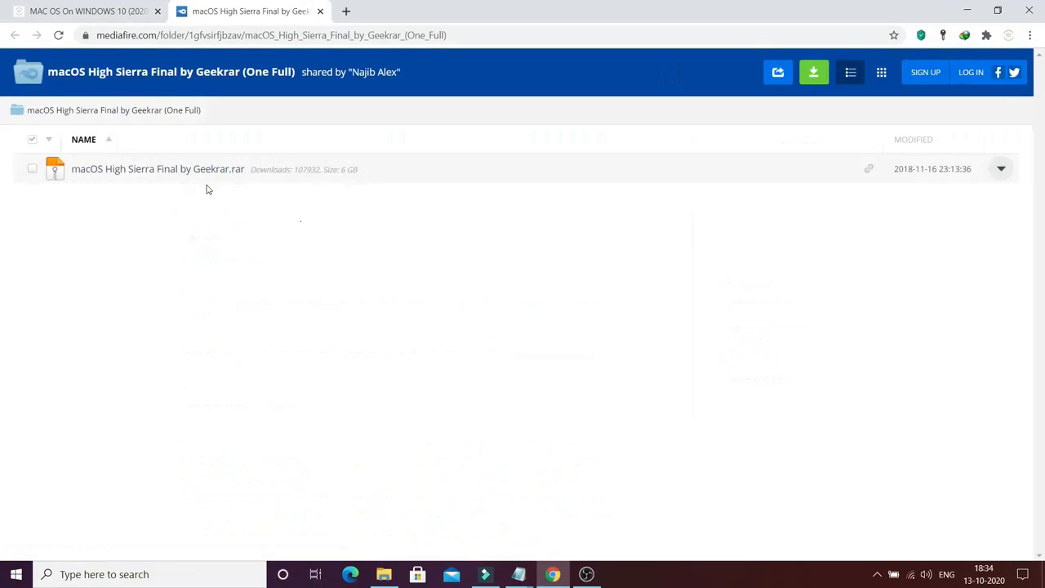
left_click(32, 170)
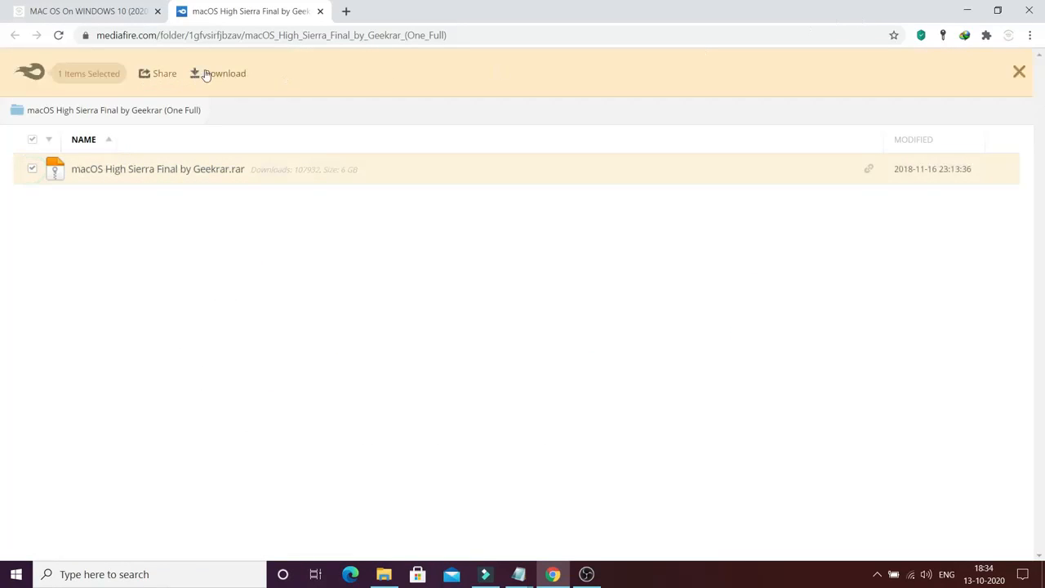
left_click(319, 14)
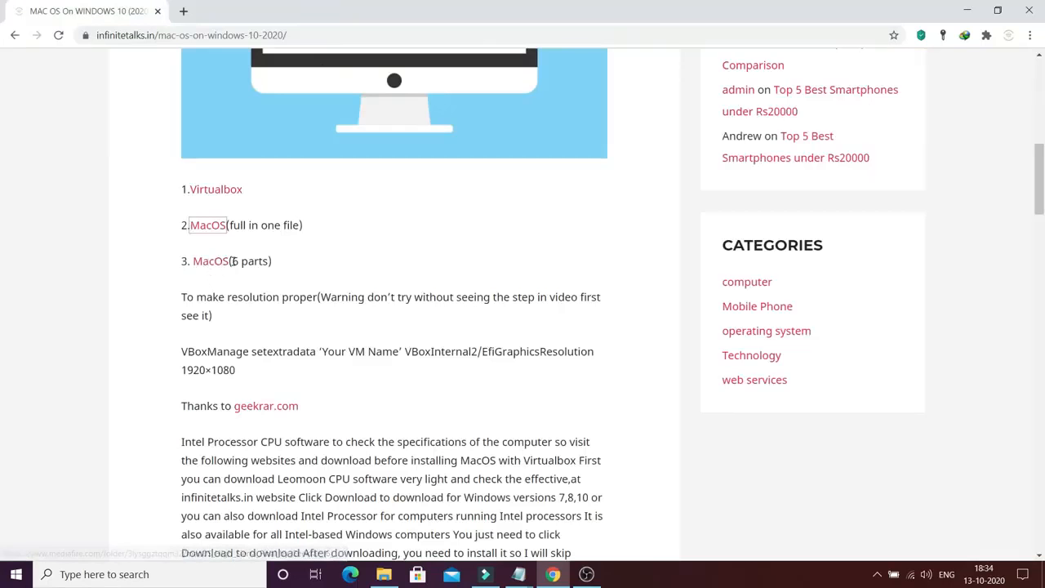
Step: Download macOS High Sierra Final by Geekrar.part01.rar from the article's 6-part MacOS folder and close the MediaFire pages
left_click(223, 263)
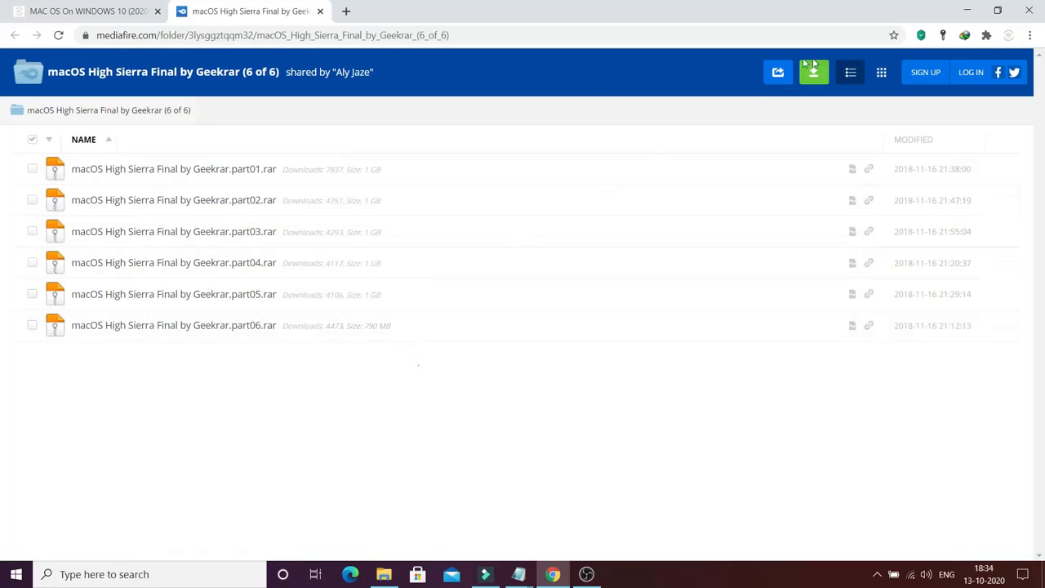
left_click(29, 170)
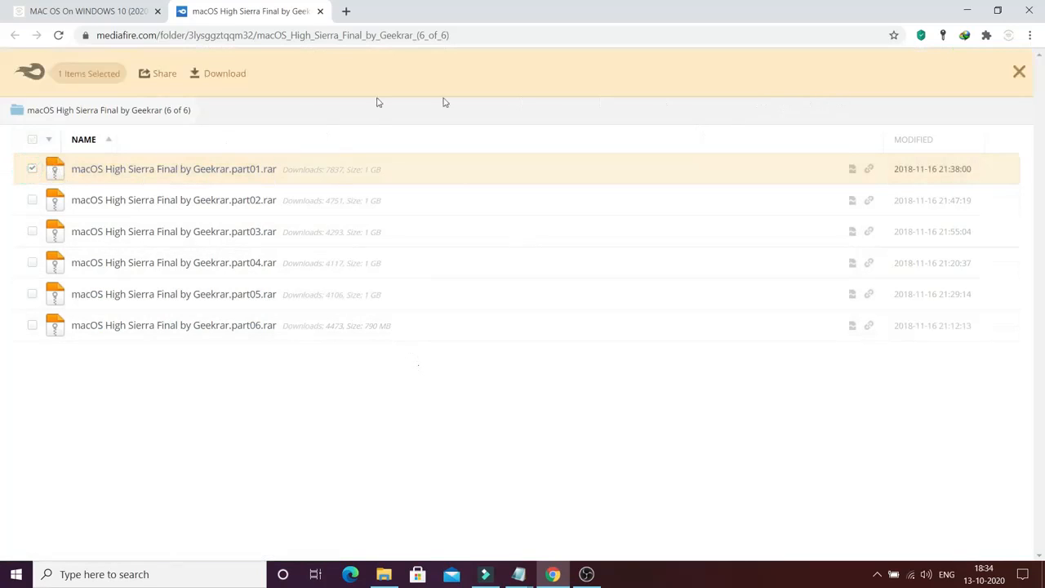
left_click(242, 76)
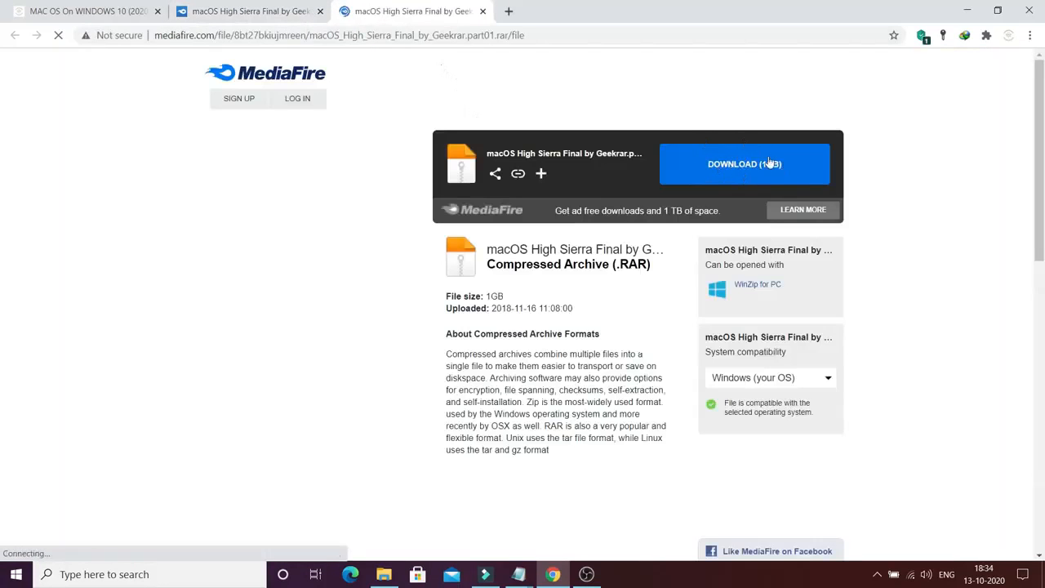
left_click(767, 166)
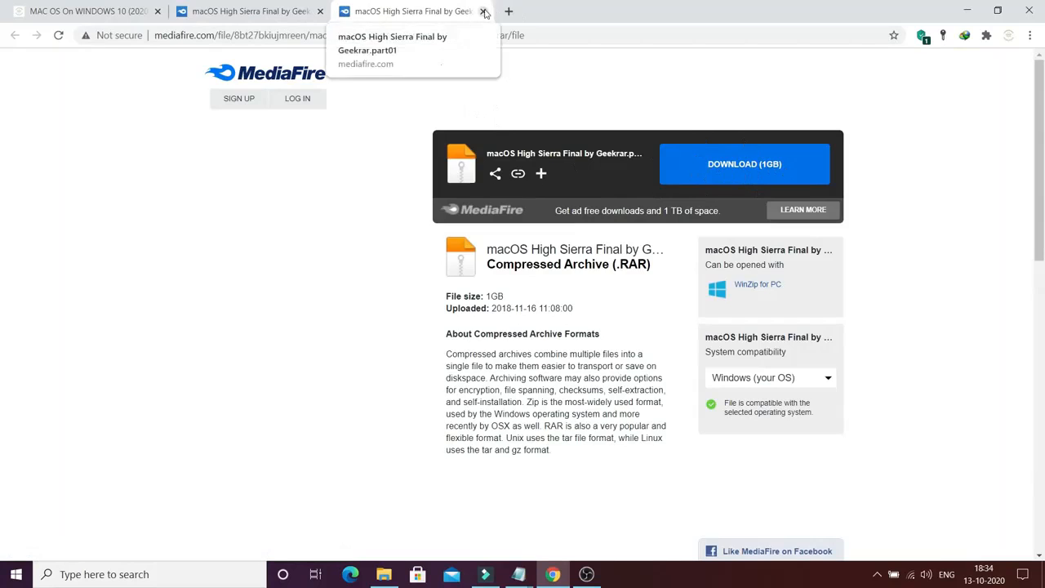
left_click(483, 10)
left_click(321, 10)
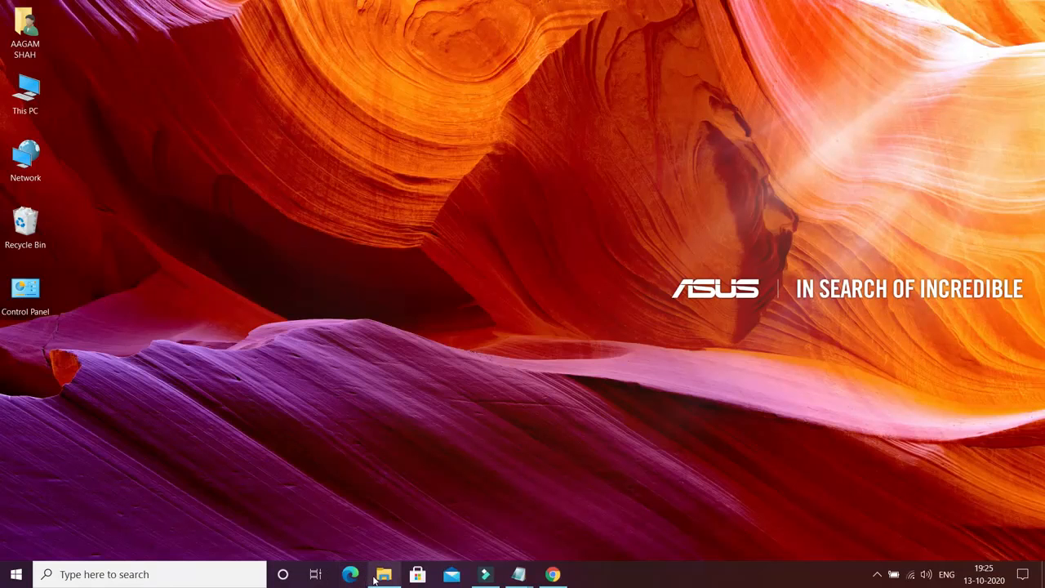
Step: In File Explorer's macos folder, extract all six archive parts together into the folder macOS High Sierra Final by InfiniteTalks
mouse_move(377, 576)
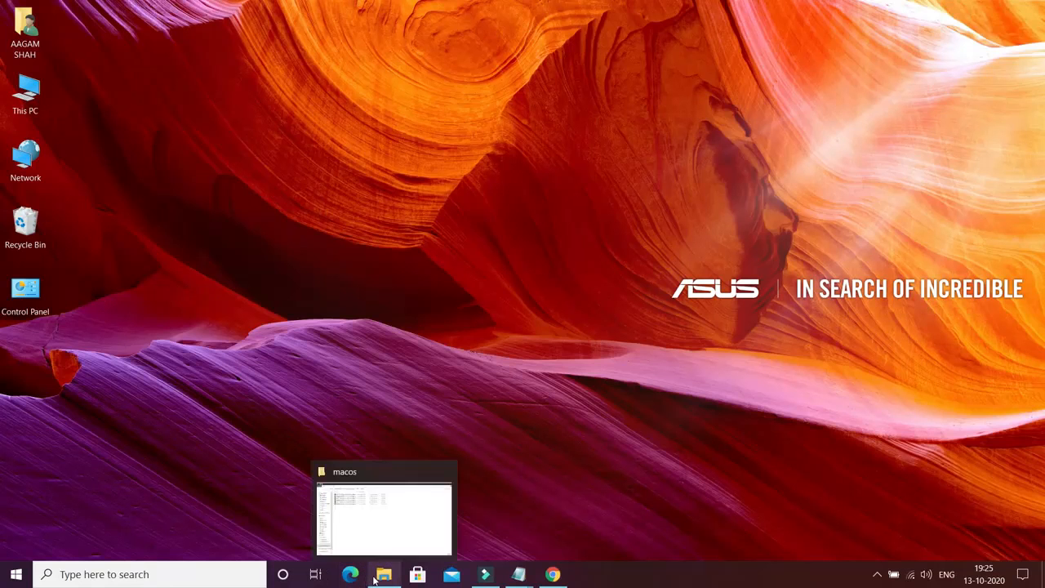
left_click(367, 540)
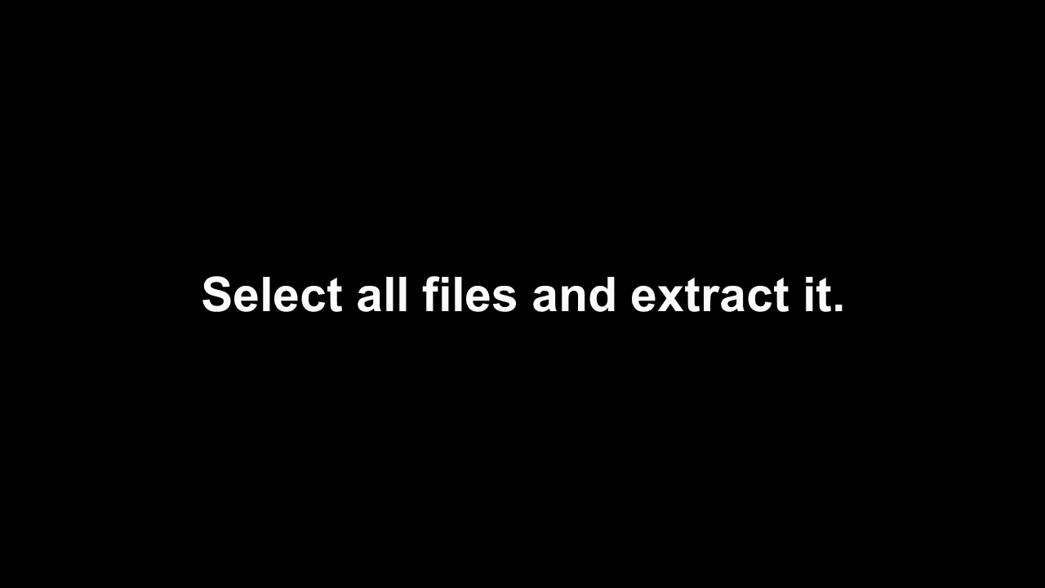
left_click_drag(750, 307, 127, 78)
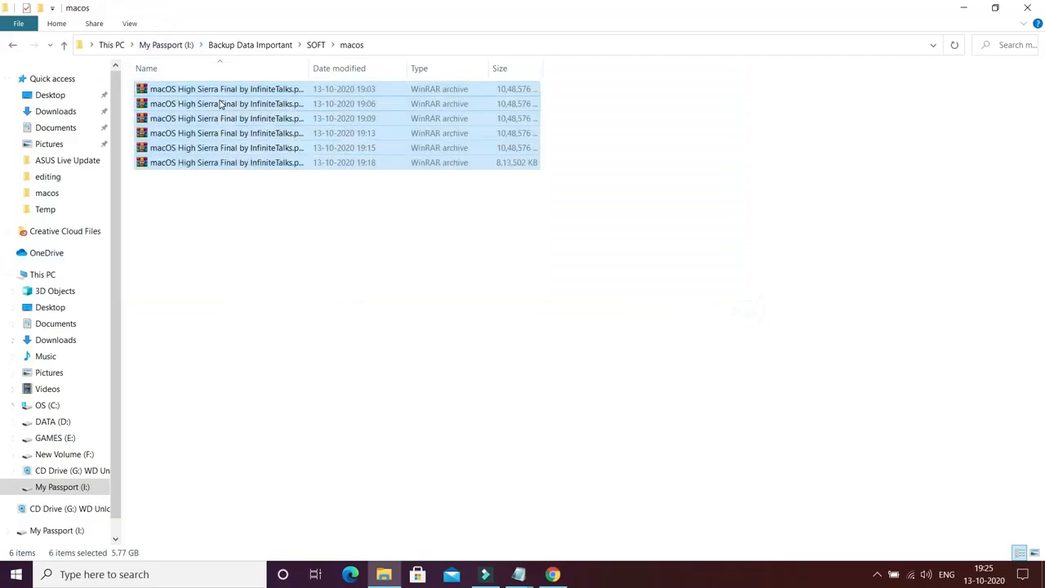
right_click(219, 100)
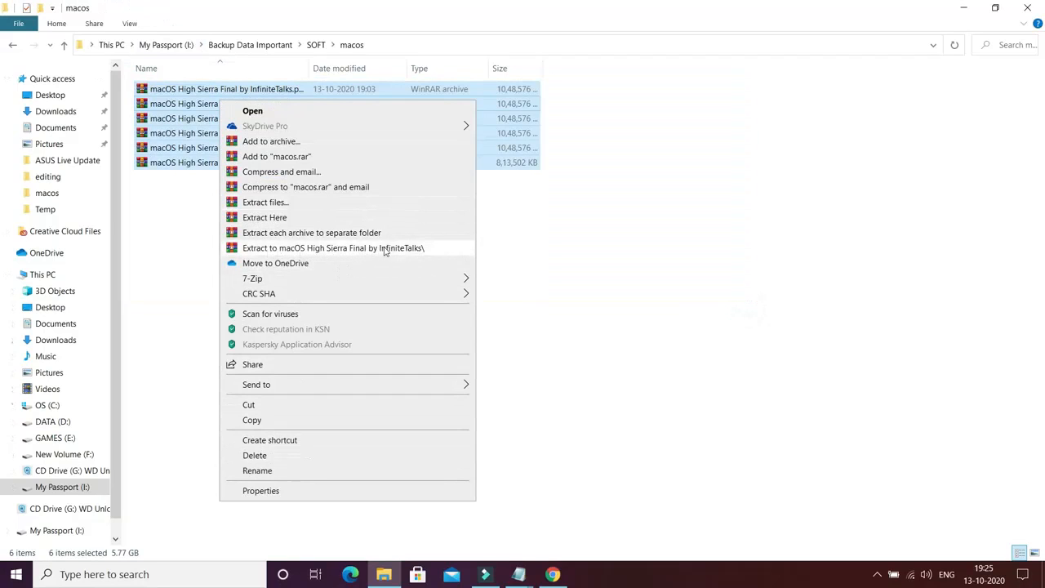
left_click(434, 249)
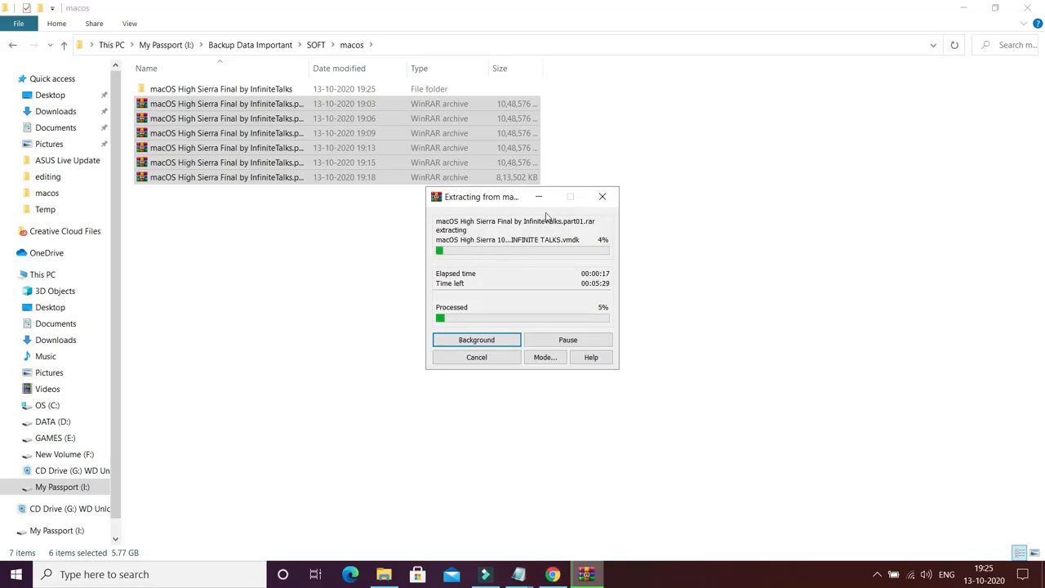
Step: Check the CPU performance details, including virtualization status, in Task Manager and close it
right_click(690, 580)
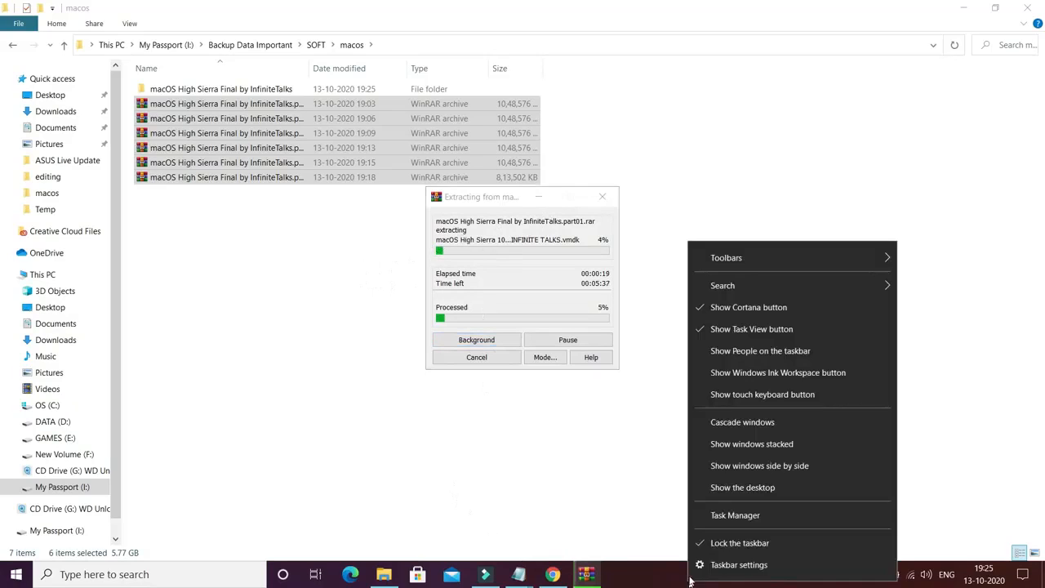
left_click(734, 516)
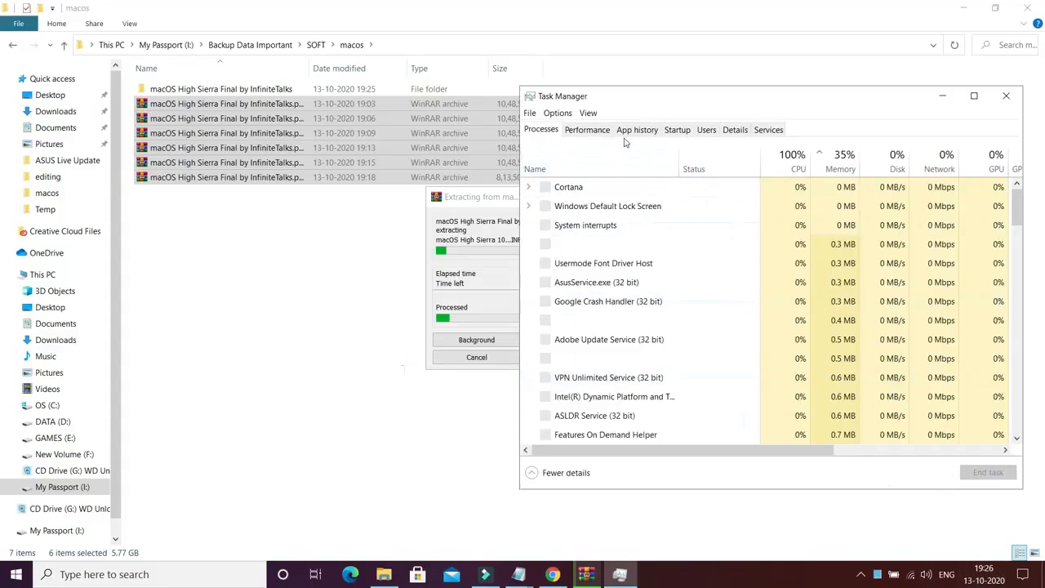
left_click(610, 131)
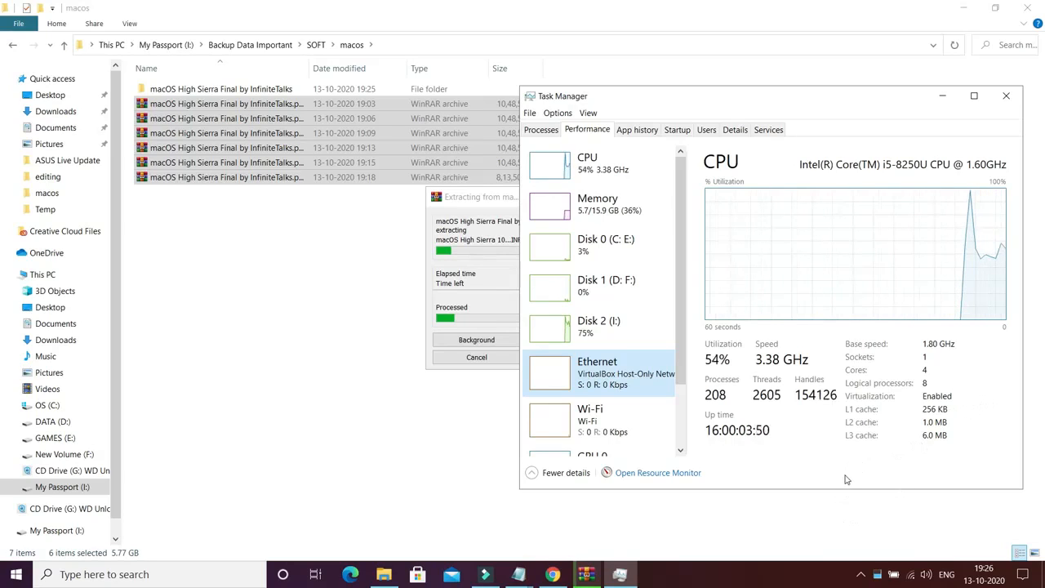
left_click(1009, 96)
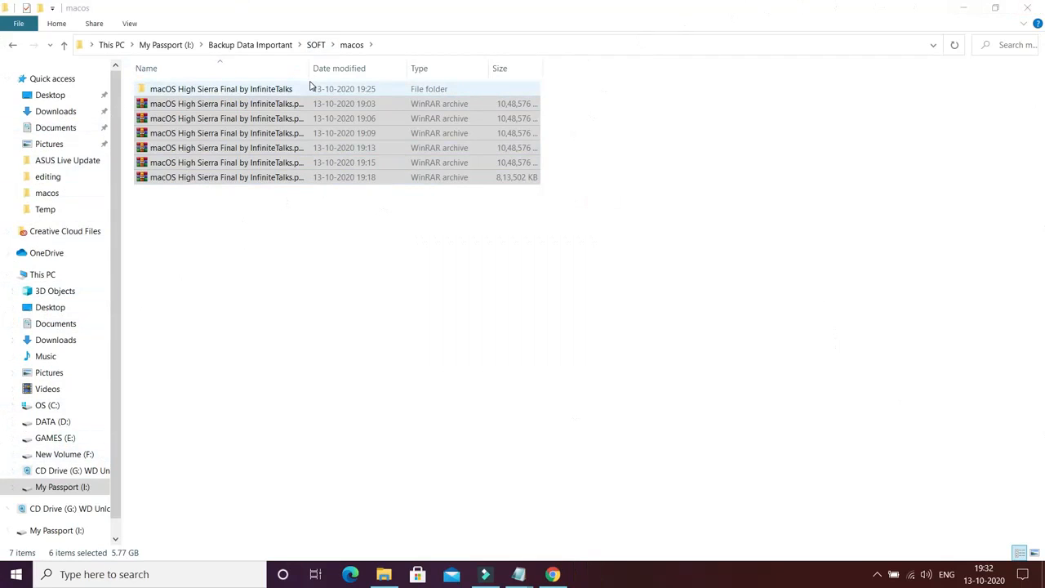
Step: Examine the contents of the extracted macOS High Sierra folder down to its innermost subfolder, then close File Explorer
double_click(311, 87)
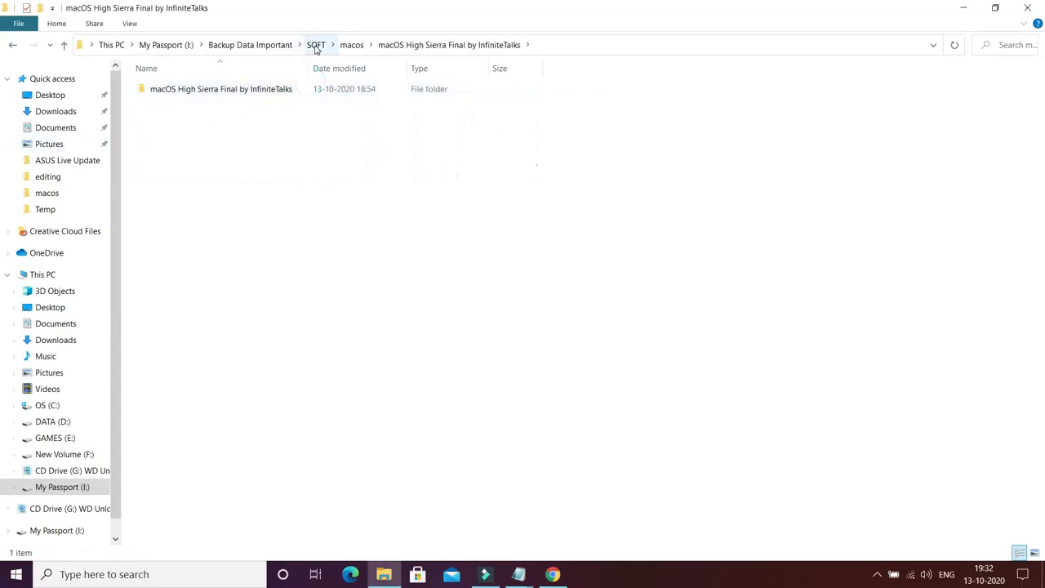
double_click(276, 88)
double_click(227, 93)
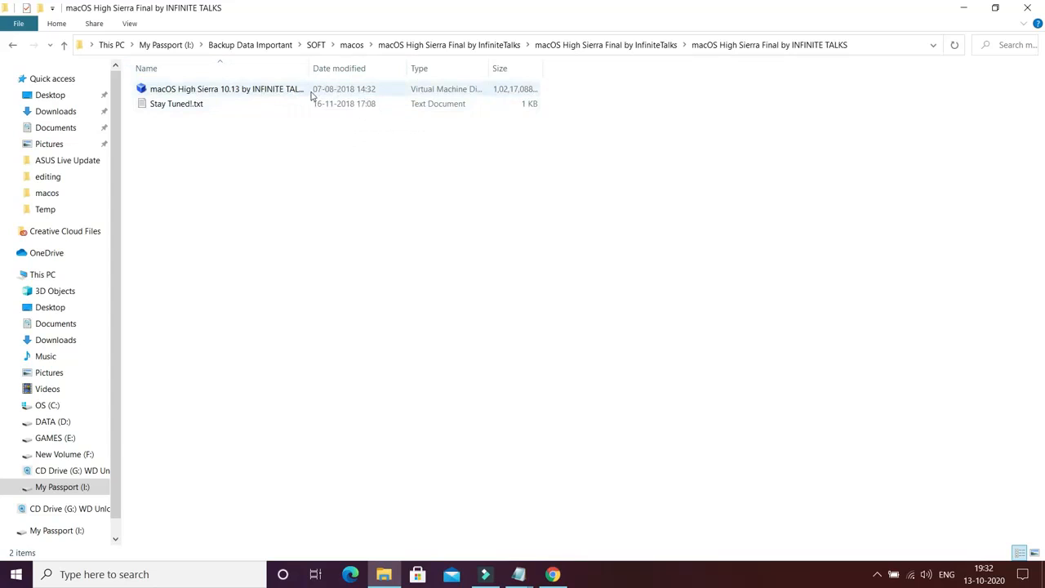
left_click(577, 46)
left_click(434, 47)
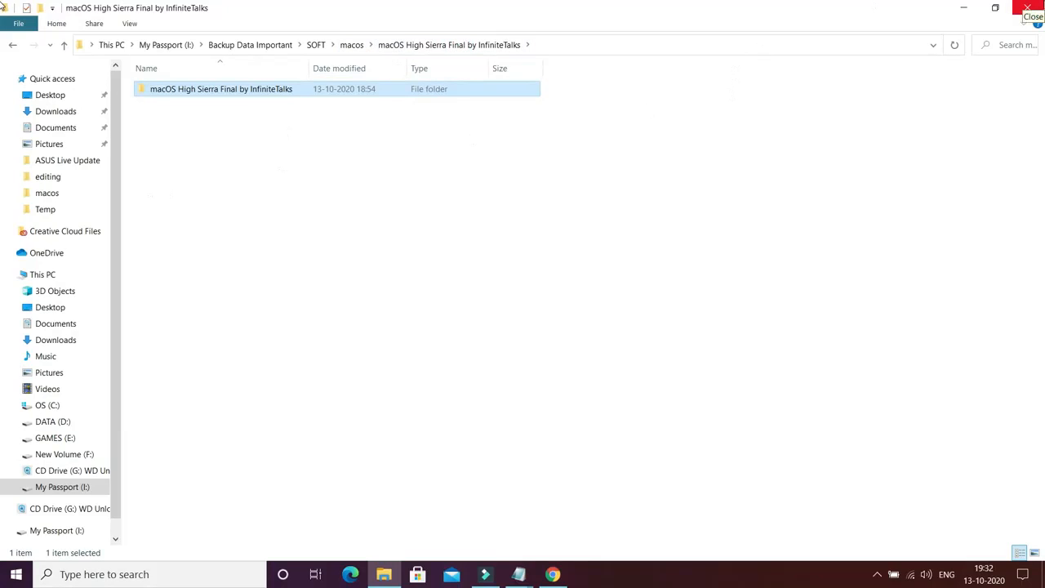
left_click(1031, 8)
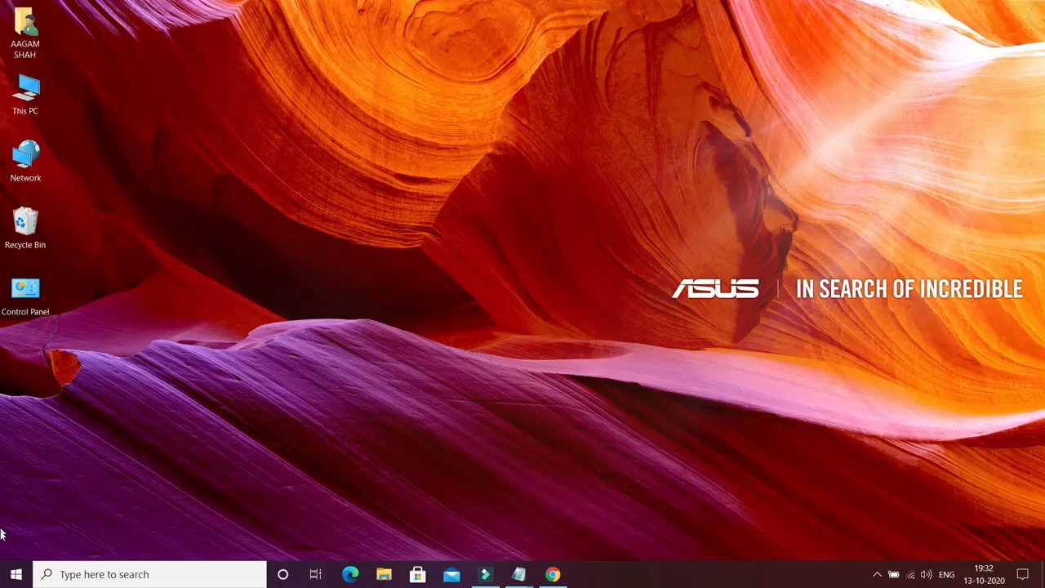
Step: Launch Oracle VM VirtualBox and start a new virtual machine named IT
left_click(16, 574)
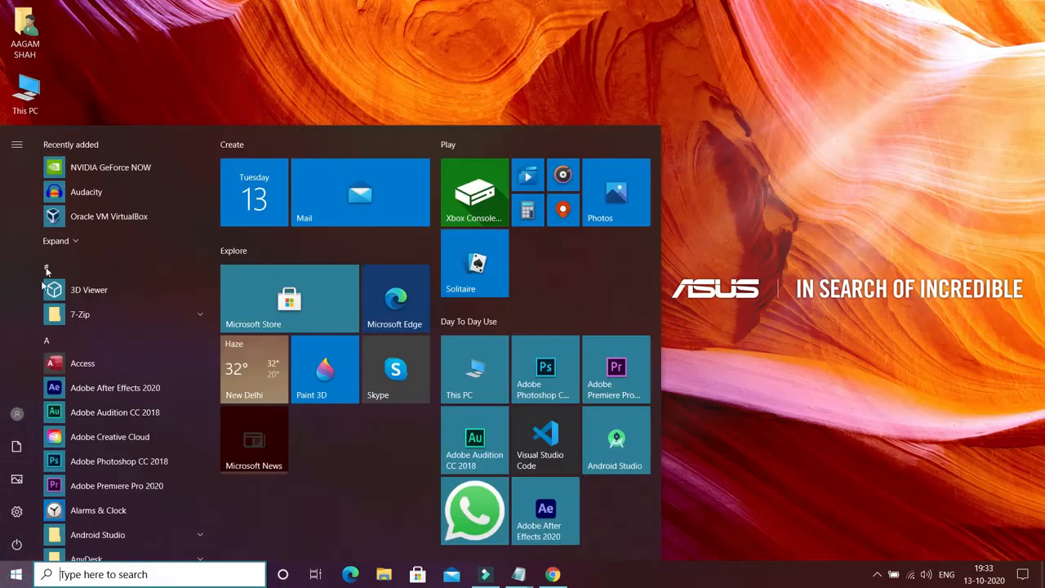
left_click(100, 215)
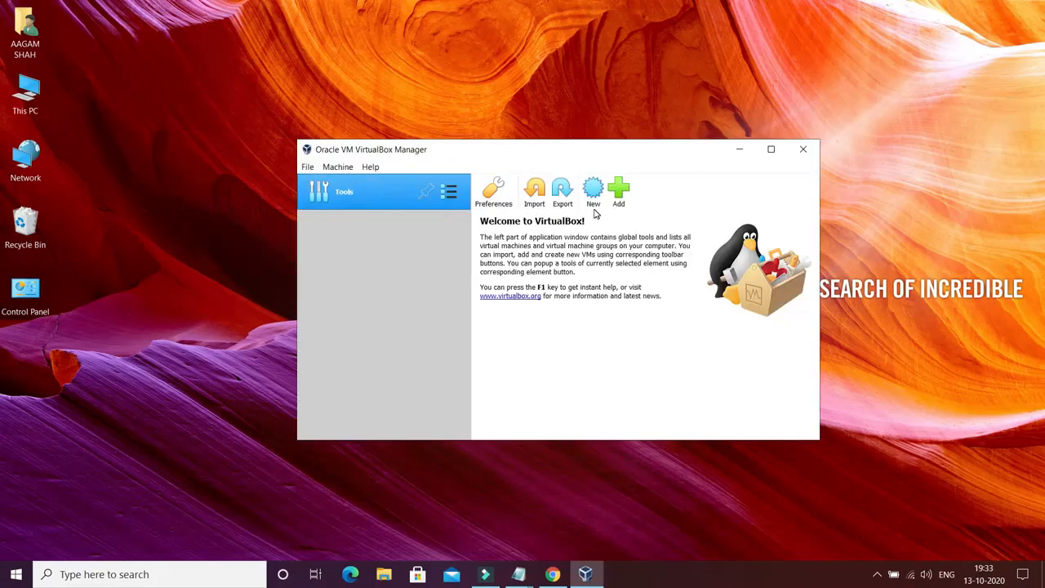
left_click(592, 196)
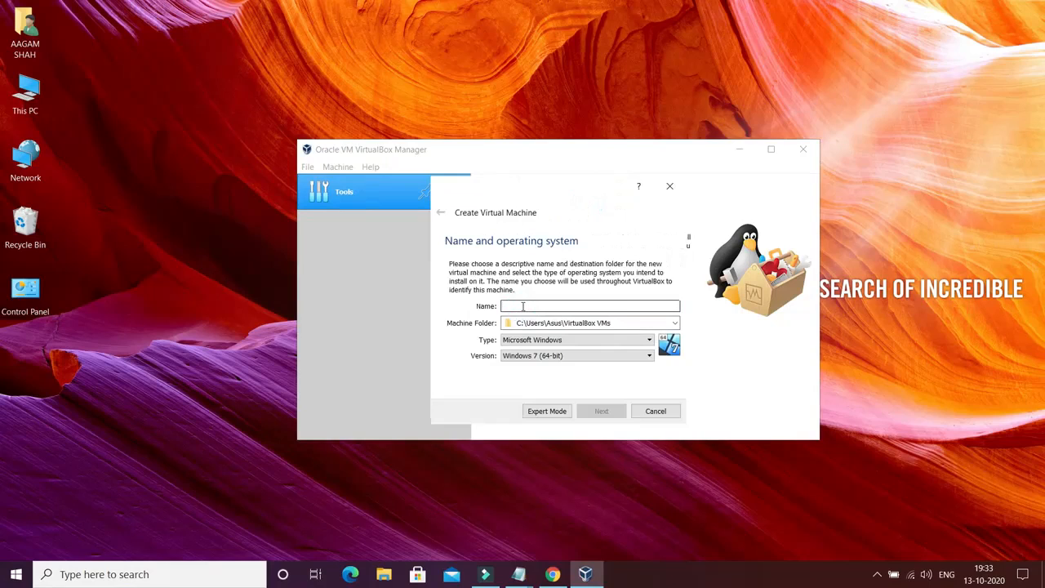
type("IT")
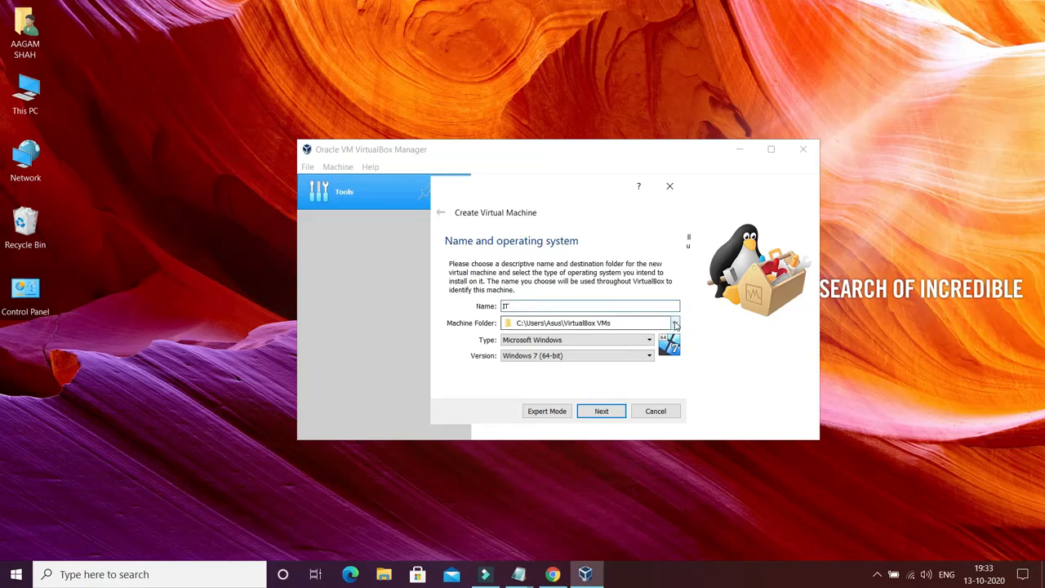
Step: Choose another location for the machine folder and browse to the DATA (D:) drive
left_click(675, 323)
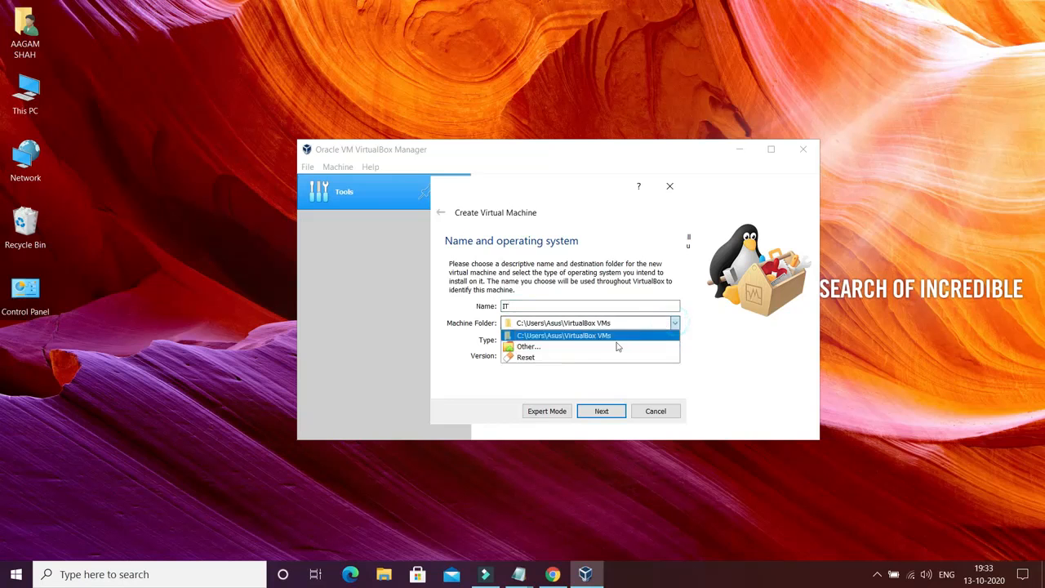
left_click(583, 346)
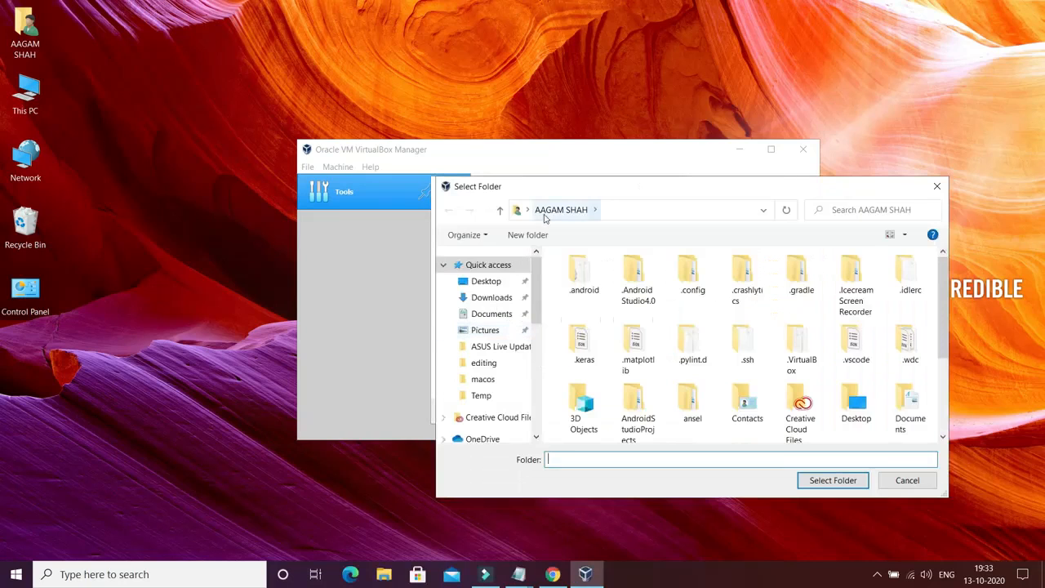
scroll(511, 363, "down", 1)
scroll(529, 357, "down", 4)
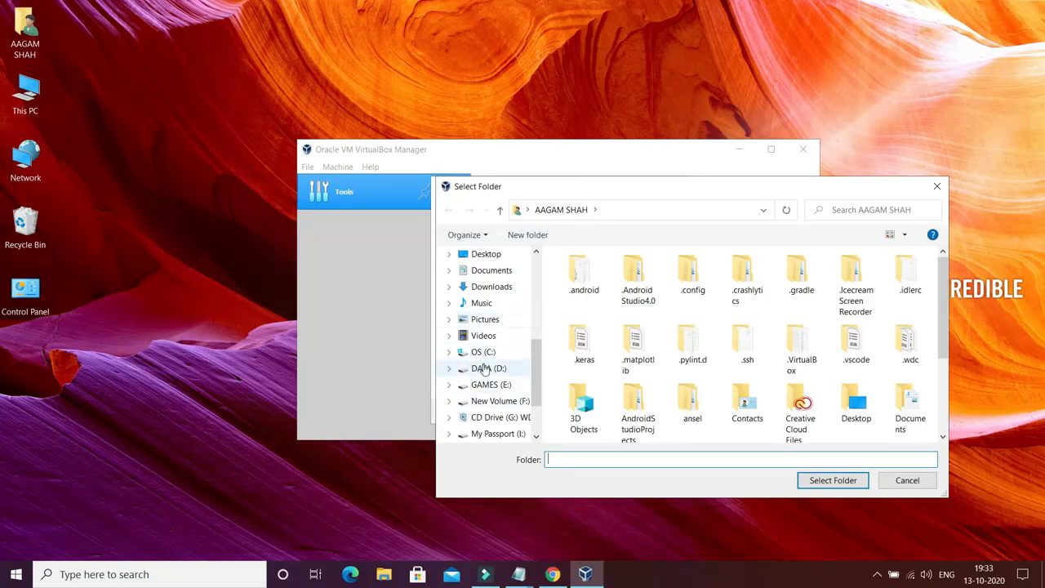
left_click(484, 368)
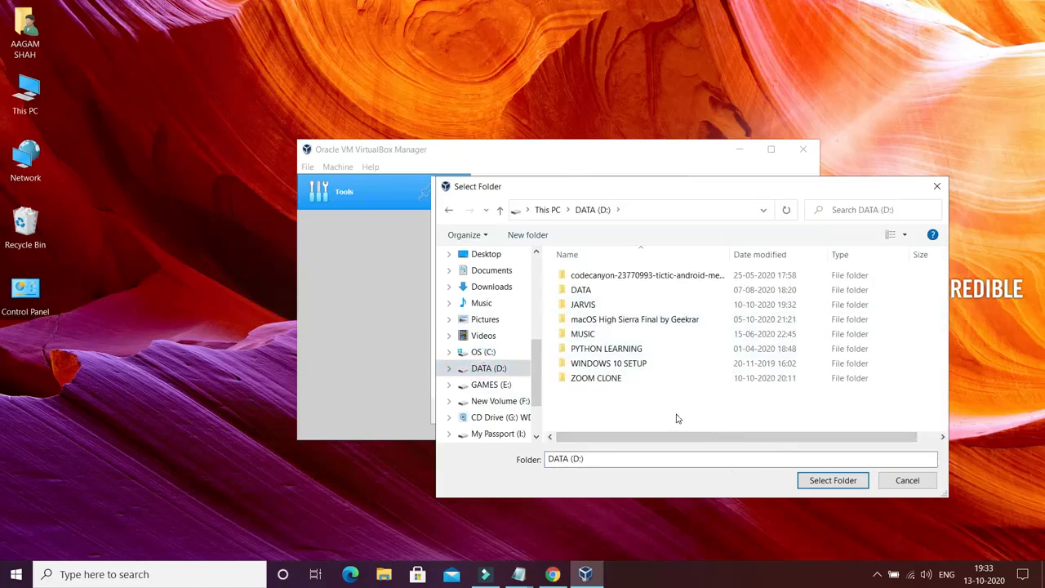
Step: Create a new folder named IT on the DATA (D:) drive
right_click(677, 416)
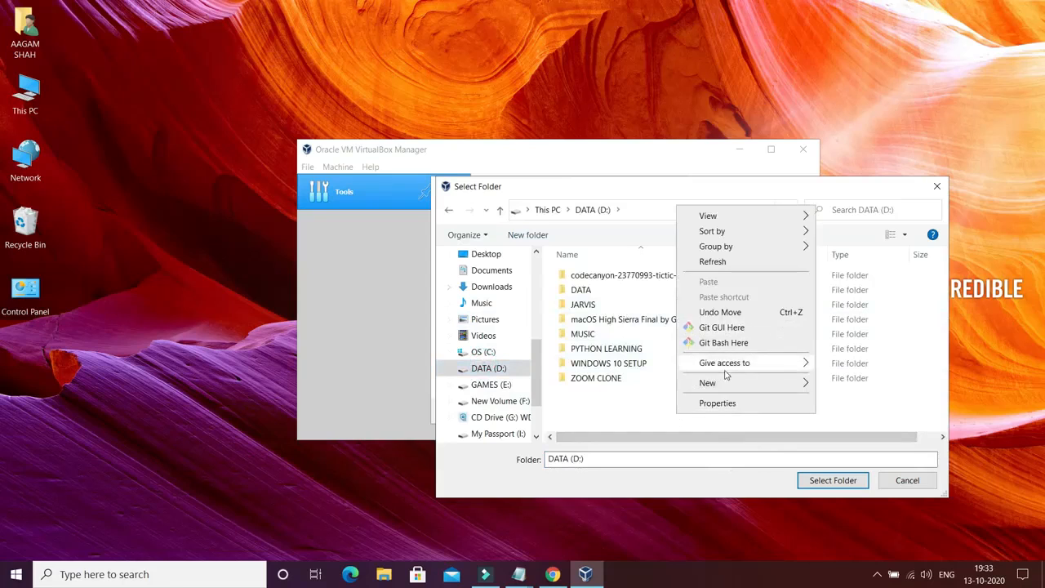
mouse_move(755, 384)
left_click(870, 390)
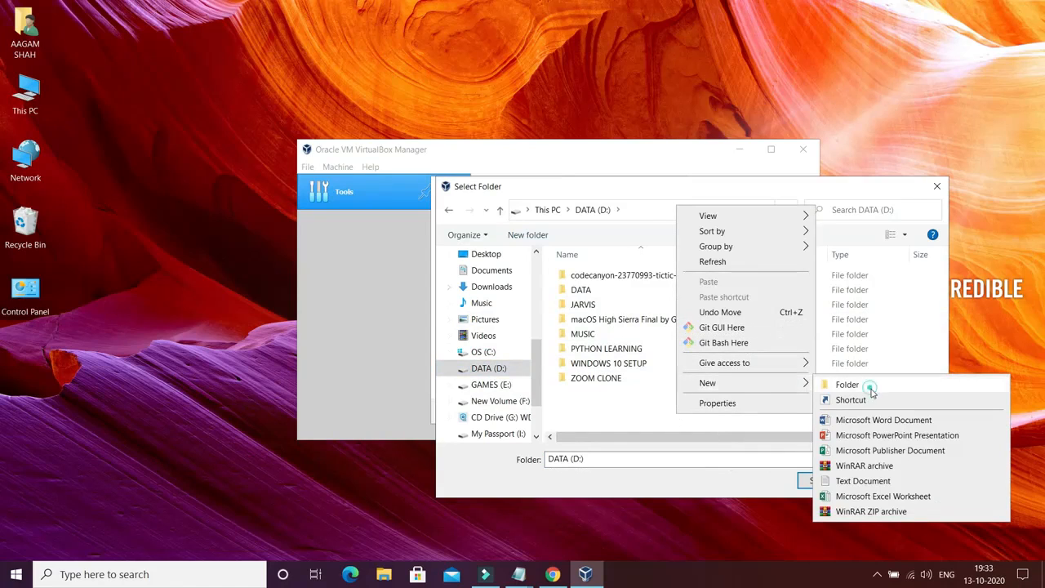
key("BackSpace")
type("IY")
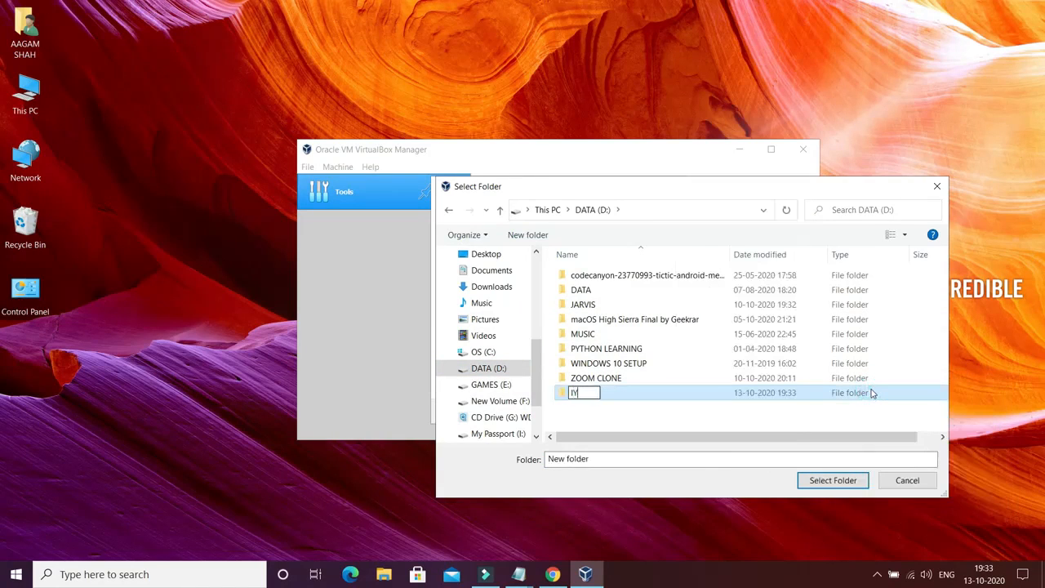
key("BackSpace")
type("T")
key("Return")
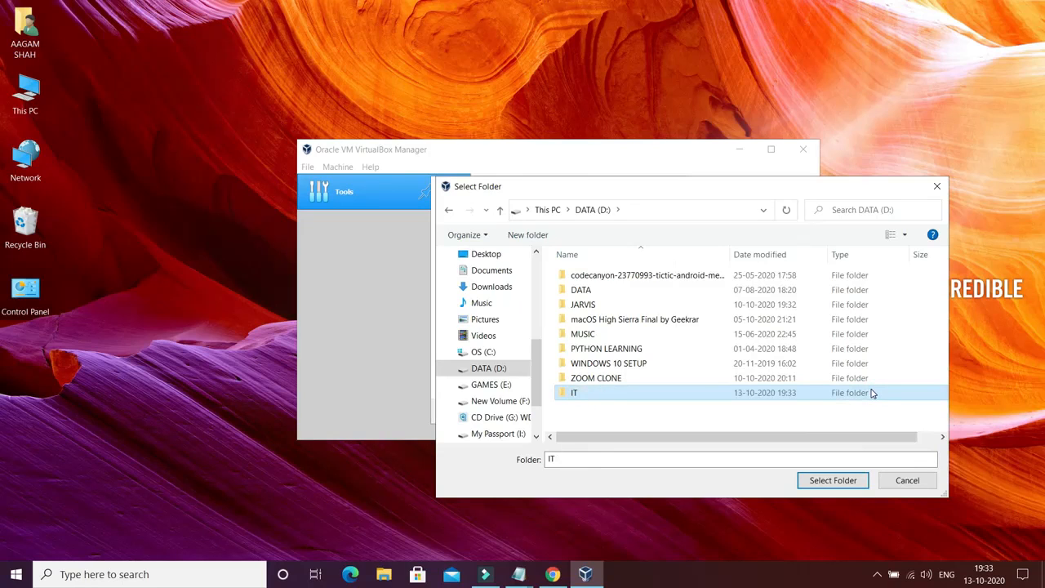
Step: Use the new IT folder as machine folder and set the system to Mac OS X, macOS 10.13 High Sierra (64-bit)
left_click(833, 481)
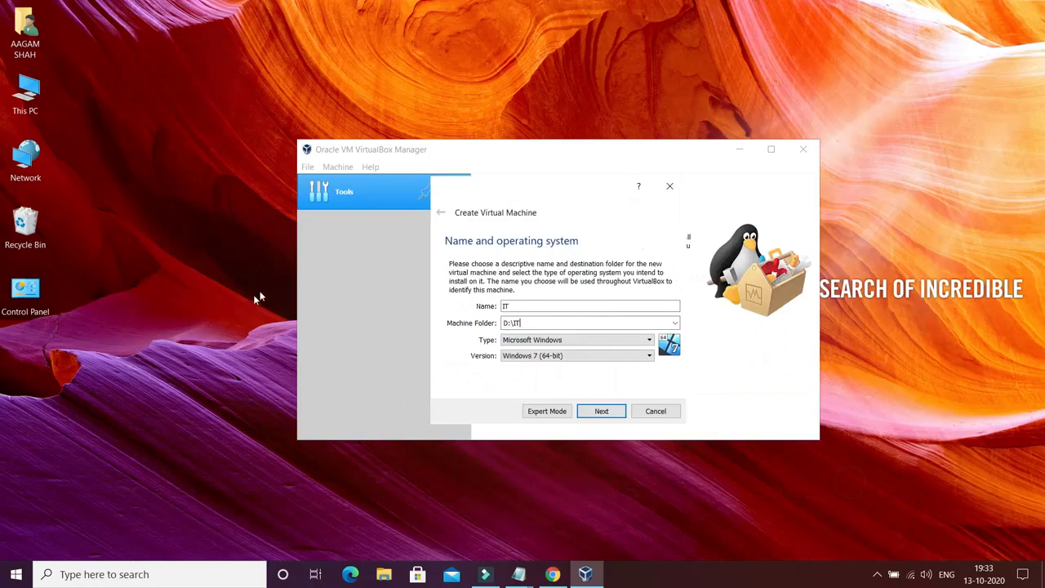
left_click(552, 344)
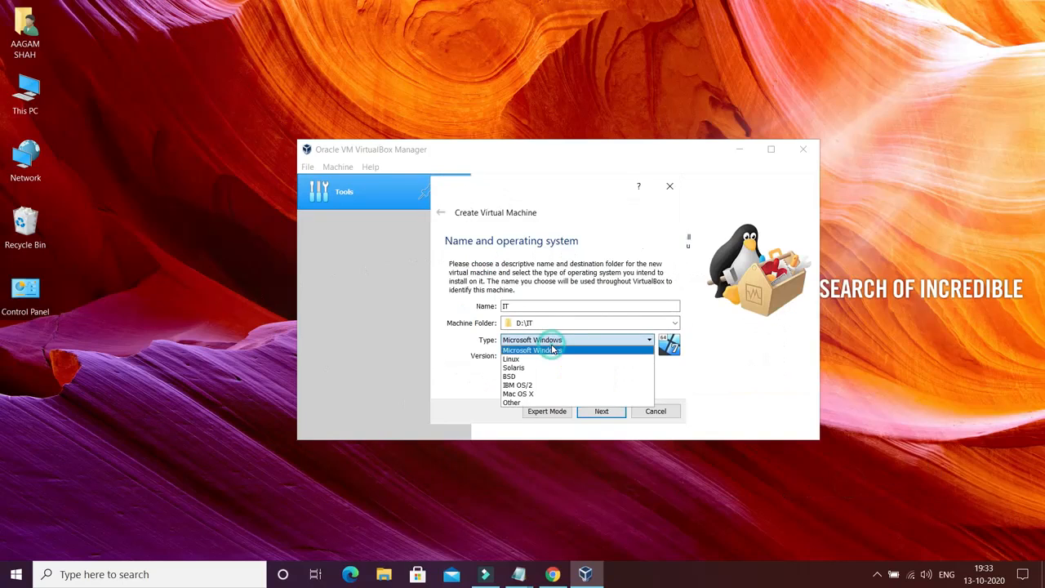
left_click(525, 392)
left_click(524, 357)
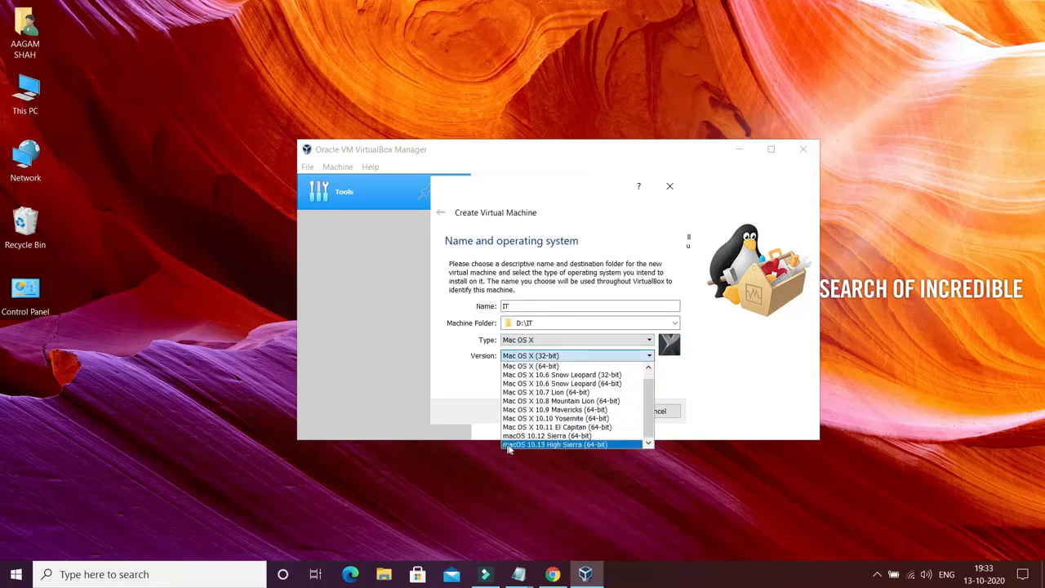
left_click(556, 445)
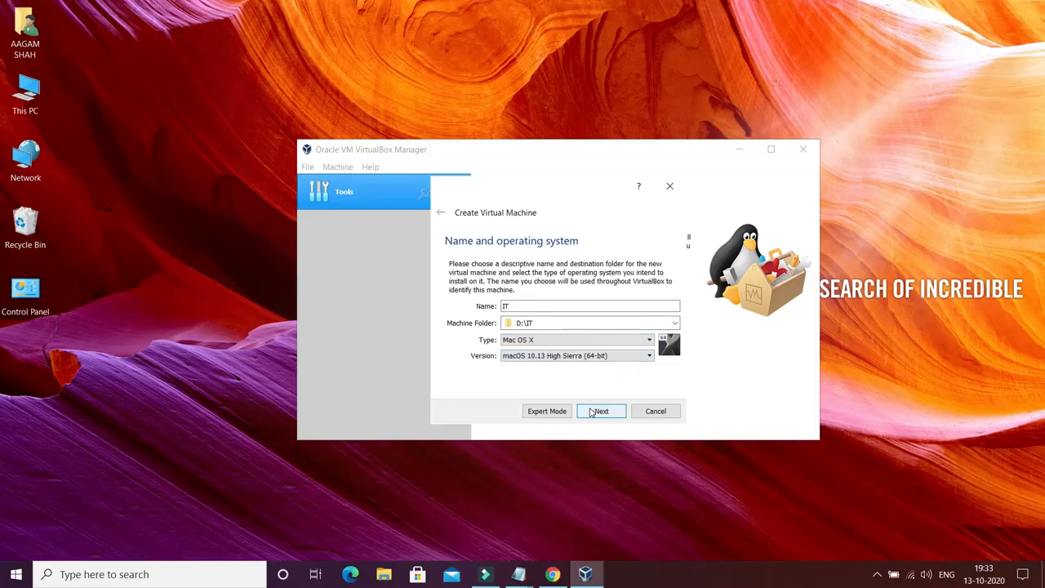
left_click(596, 412)
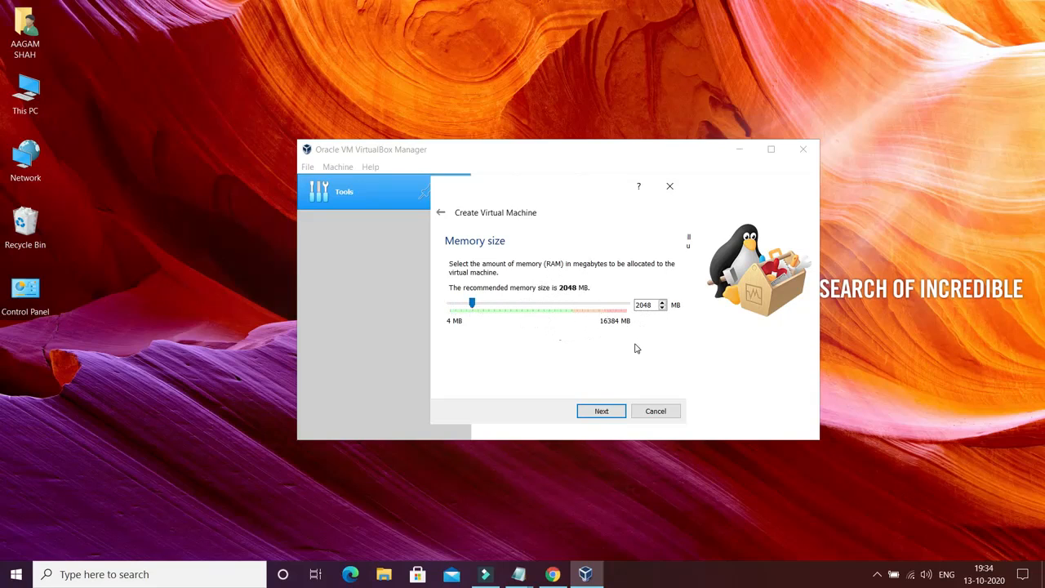
Step: Allocate 4048 MB of memory to the virtual machine and continue to the hard disk settings
left_click(643, 304)
double_click(643, 305)
type("4")
left_click_drag(646, 304, 681, 363)
left_click(654, 304)
left_click(625, 371)
left_click(601, 410)
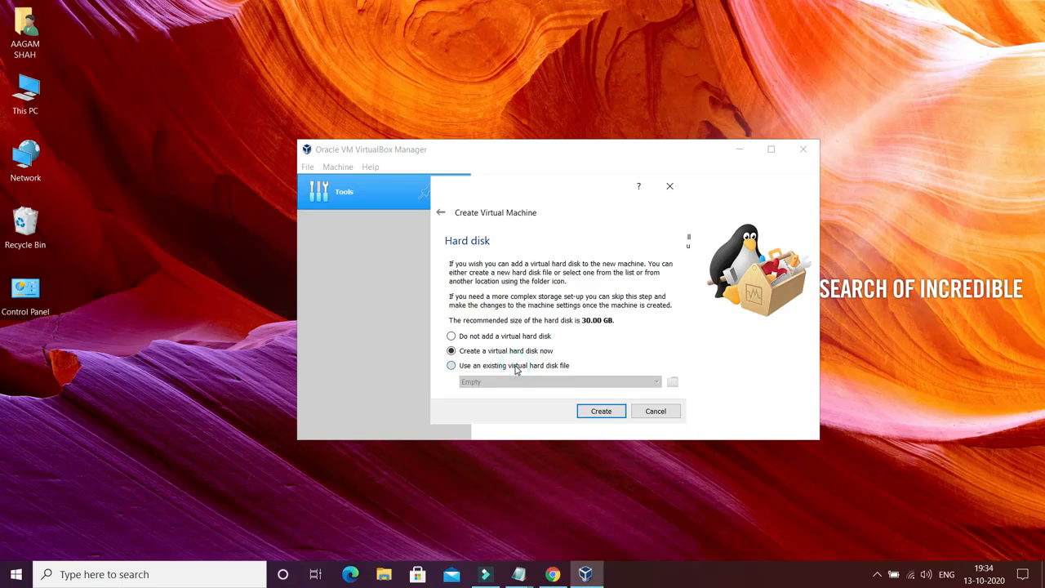
Step: Choose to use an existing virtual hard disk file and start adding a disk in the hard disk selector
left_click(515, 368)
left_click(657, 382)
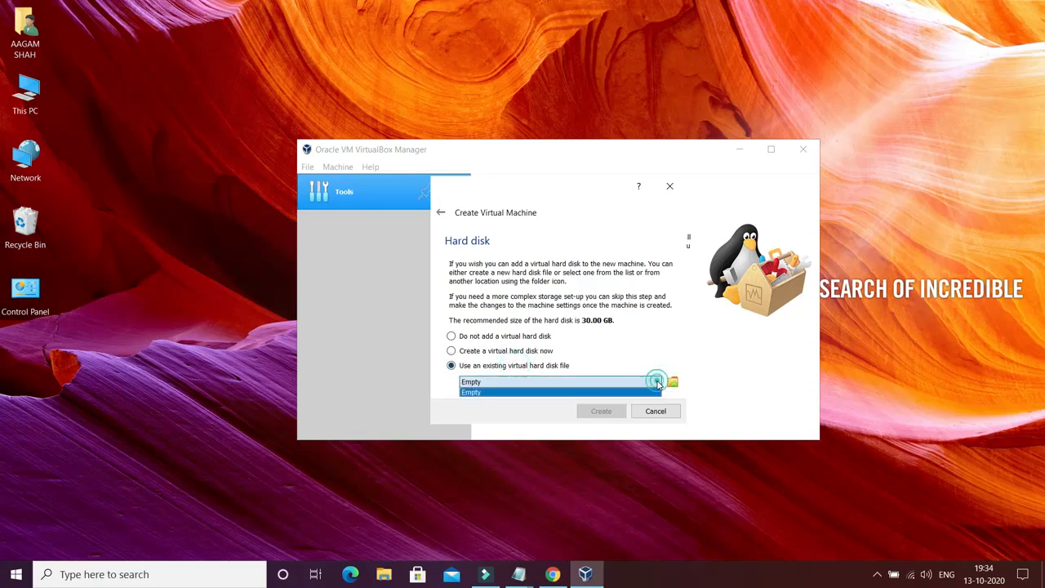
left_click(672, 382)
left_click(673, 380)
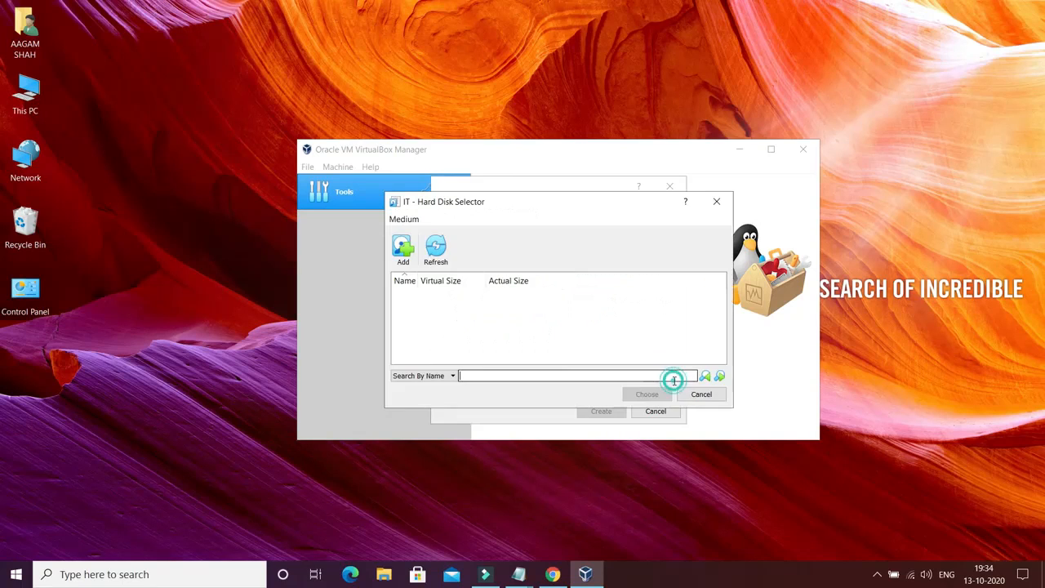
left_click(398, 251)
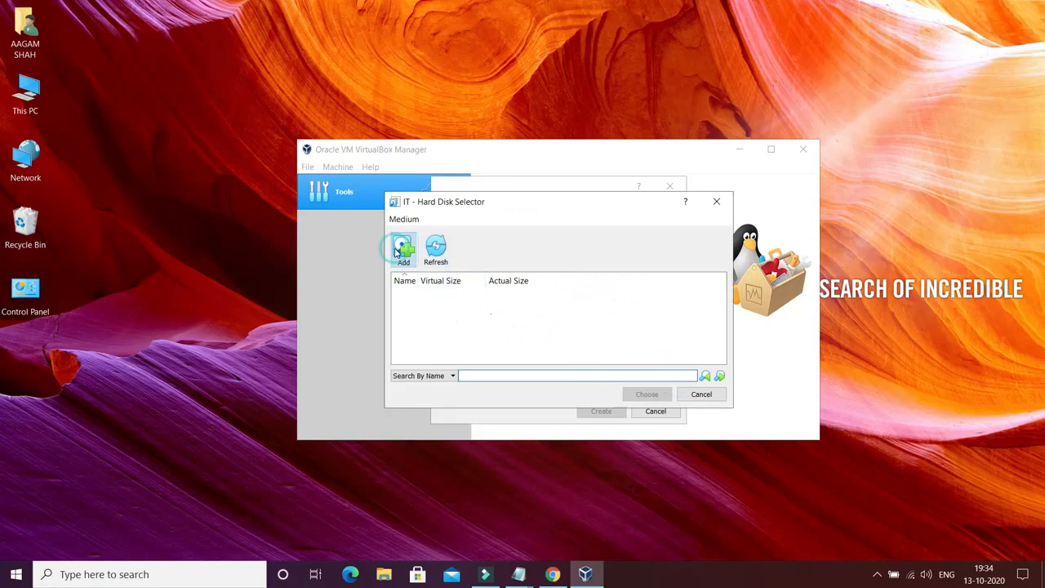
Step: Browse My Passport (I:) through Backup Data Important, SOFT and macos to the innermost macOS High Sierra Final folder
scroll(466, 392, "down", 2)
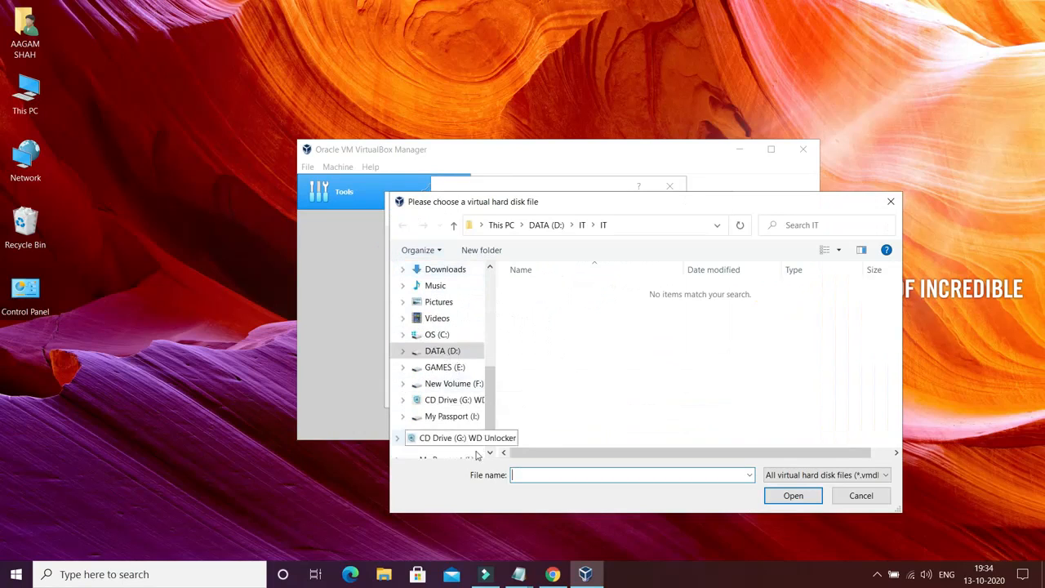
scroll(458, 400, "down", 1)
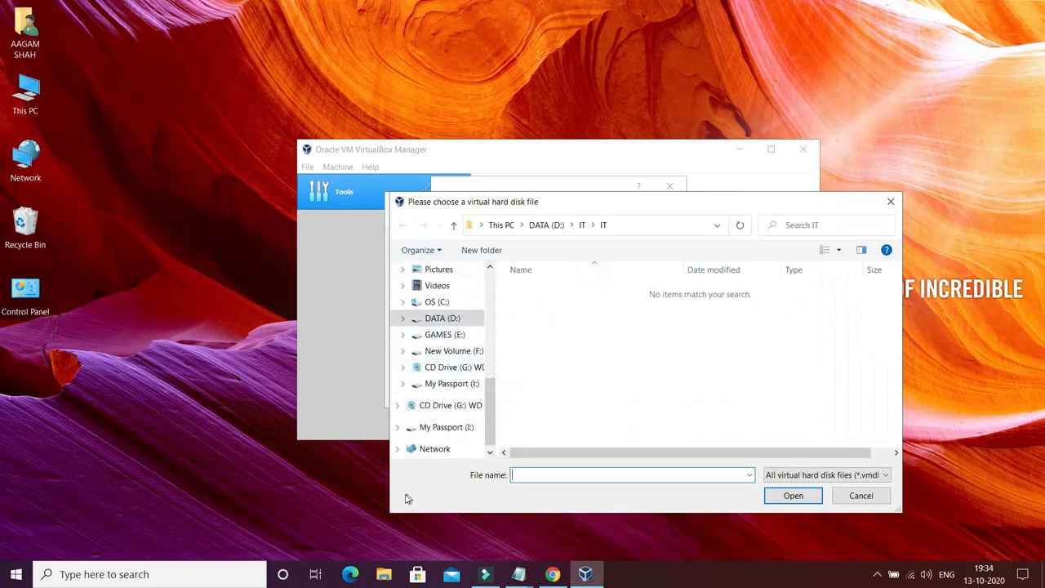
left_click(420, 427)
double_click(577, 319)
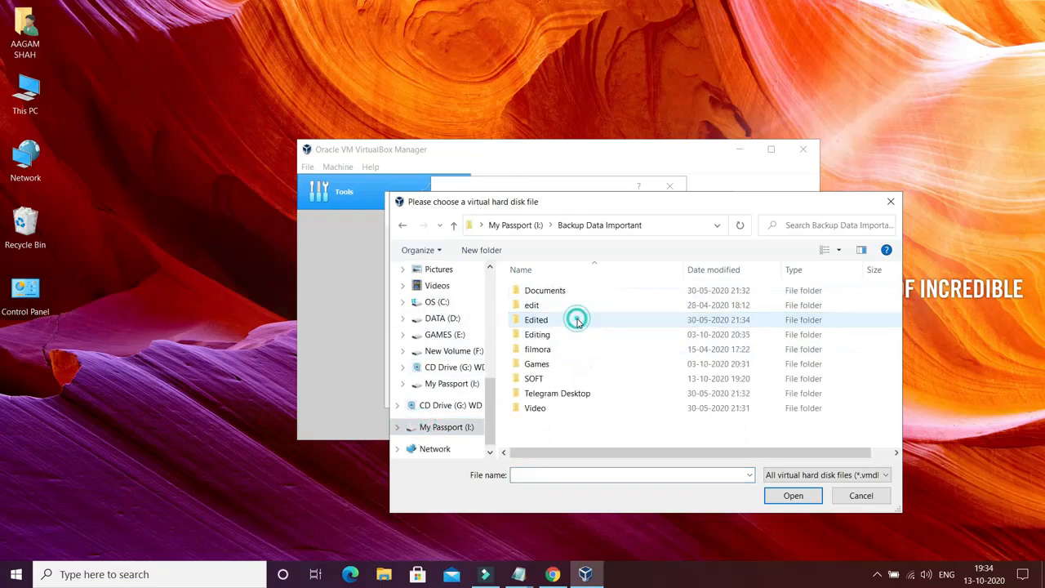
double_click(583, 378)
scroll(578, 333, "down", 2)
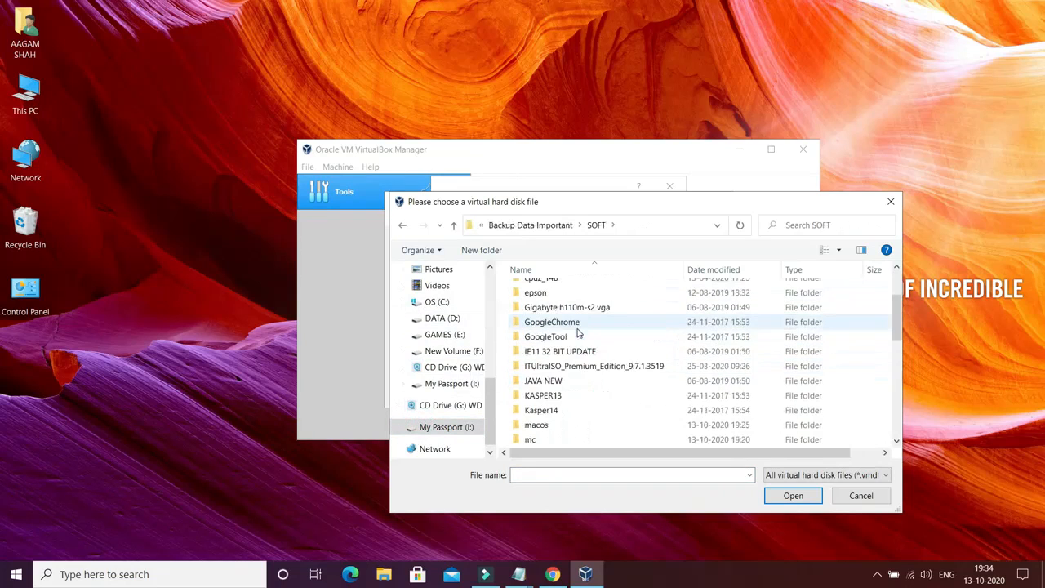
scroll(555, 421, "down", 1)
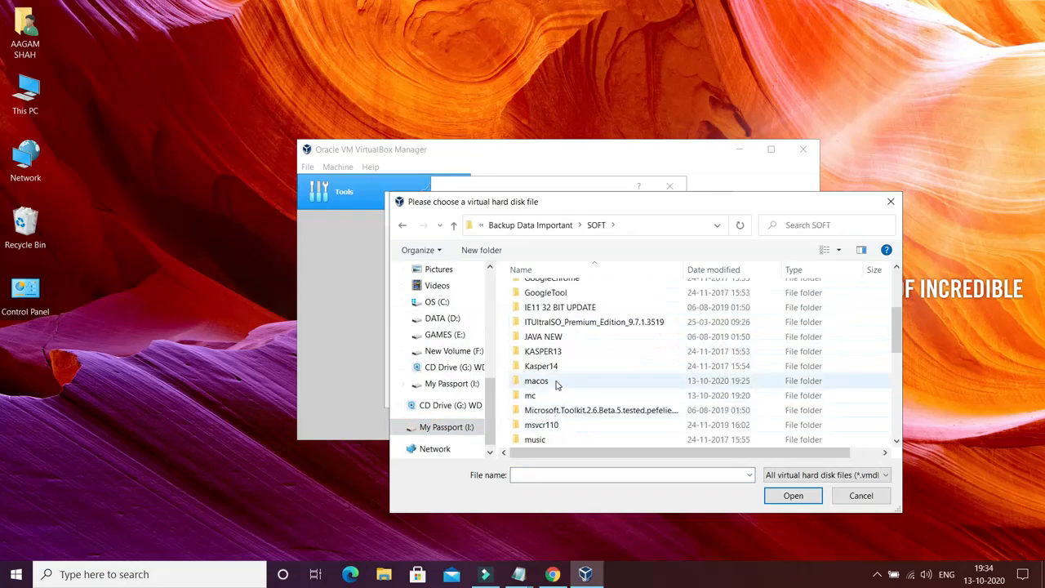
double_click(556, 382)
double_click(542, 292)
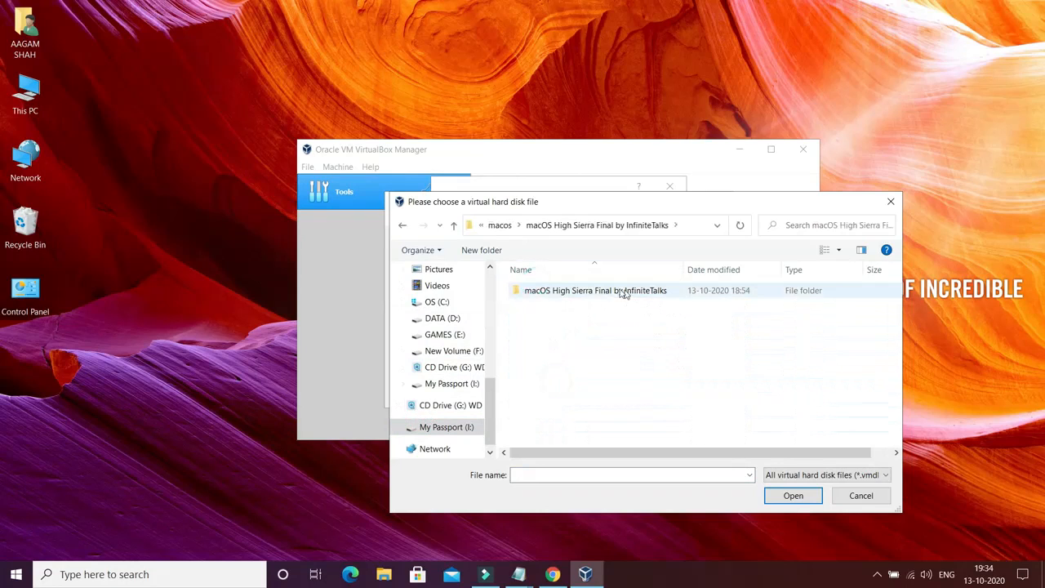
double_click(624, 293)
double_click(626, 292)
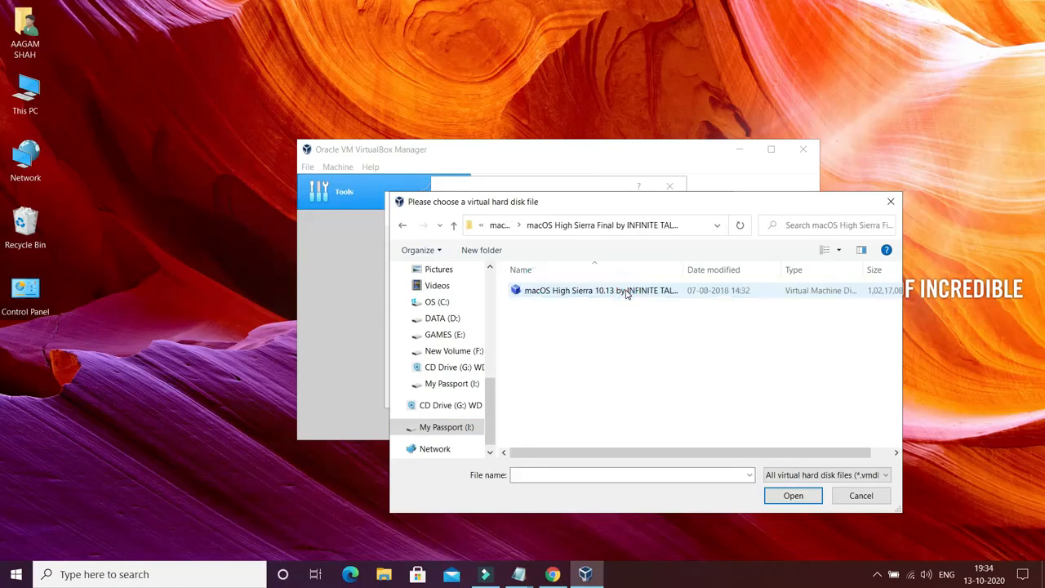
Step: Attach the macOS High Sierra 10.13 by INFINITE TALKS.vmdk disk and create the virtual machine
left_click(628, 292)
left_click(811, 502)
left_click(653, 331)
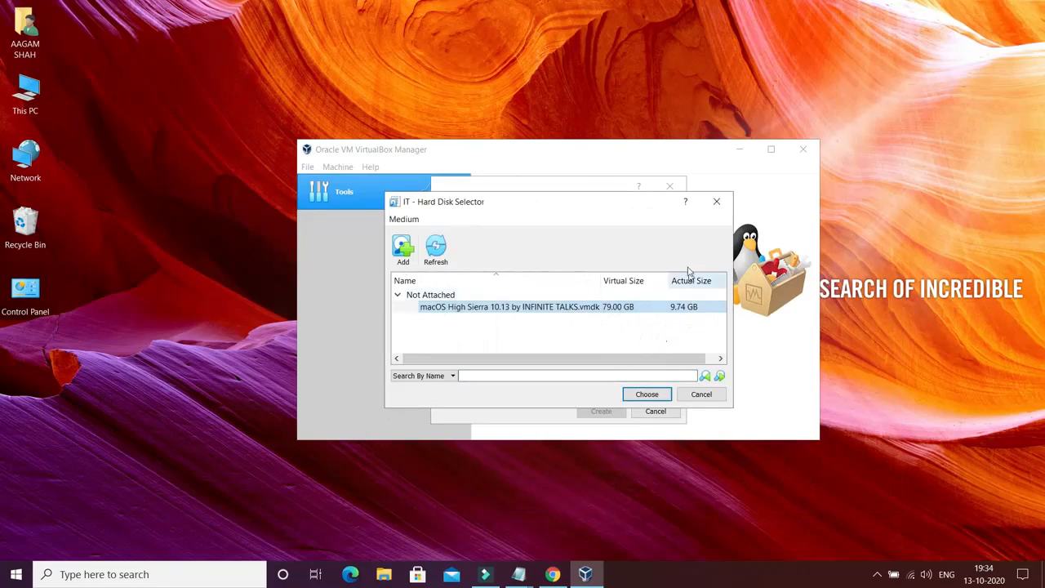
left_click(647, 395)
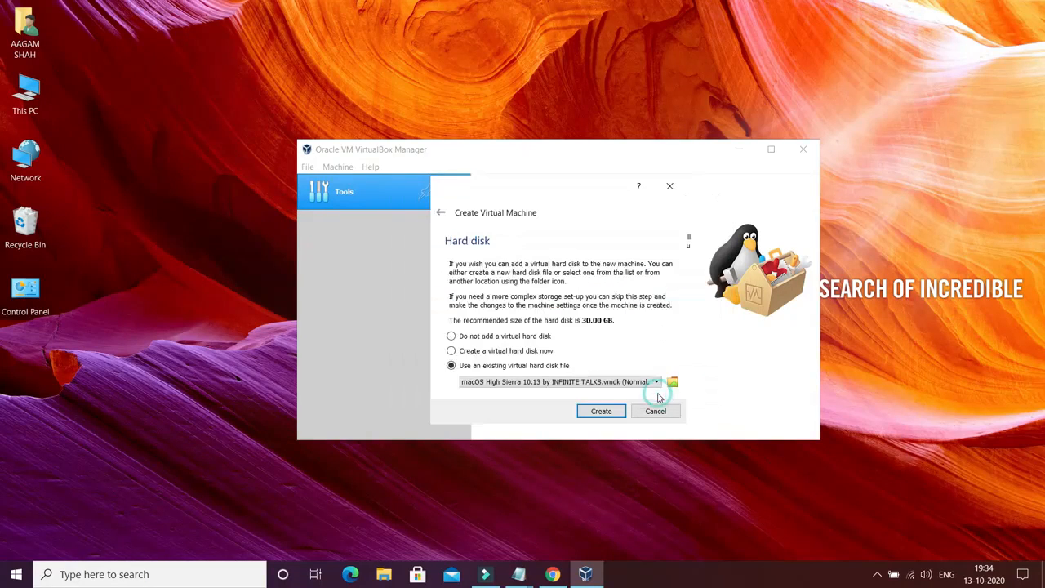
left_click(601, 412)
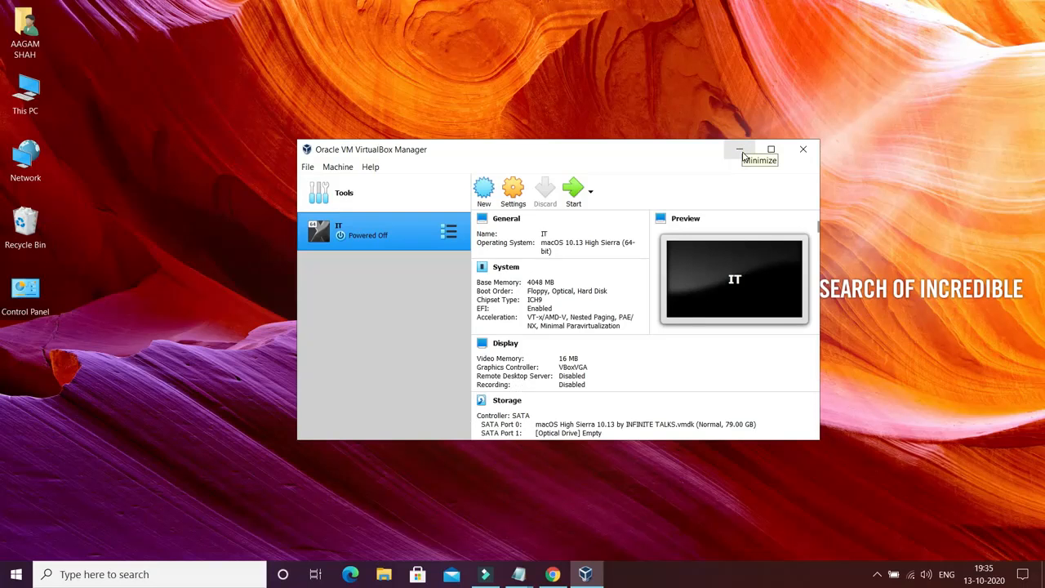
Step: Minimize VirtualBox Manager and open the folder C:\Program Files\Oracle\VirtualBox in File Explorer
left_click(740, 150)
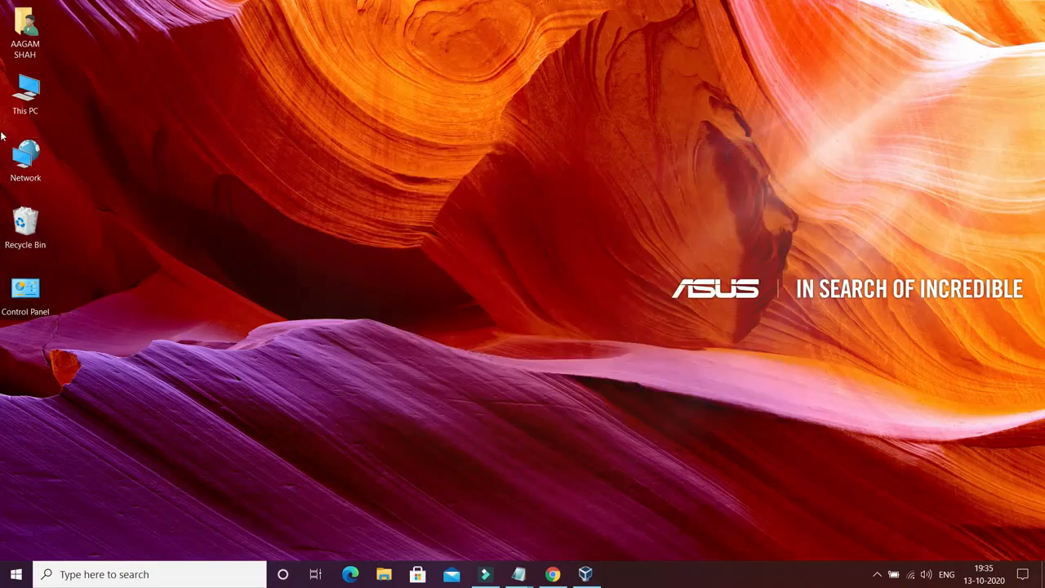
double_click(18, 110)
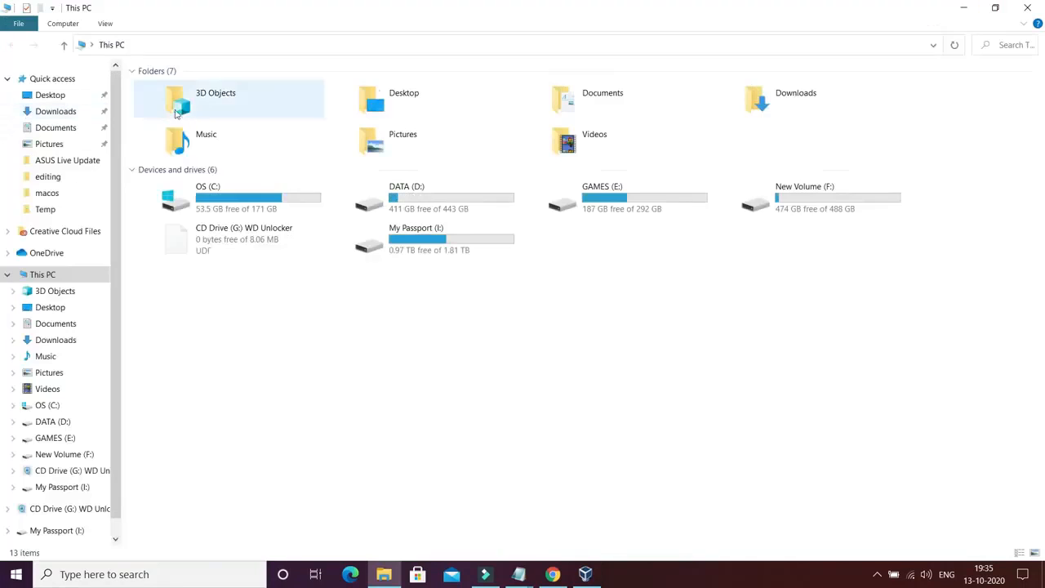
double_click(205, 196)
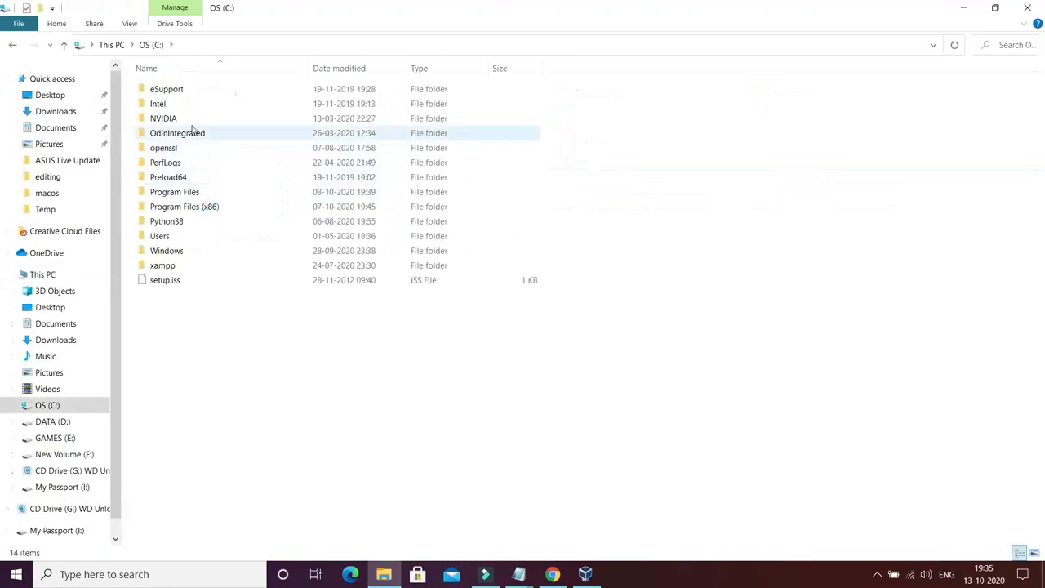
double_click(188, 194)
left_click(278, 325)
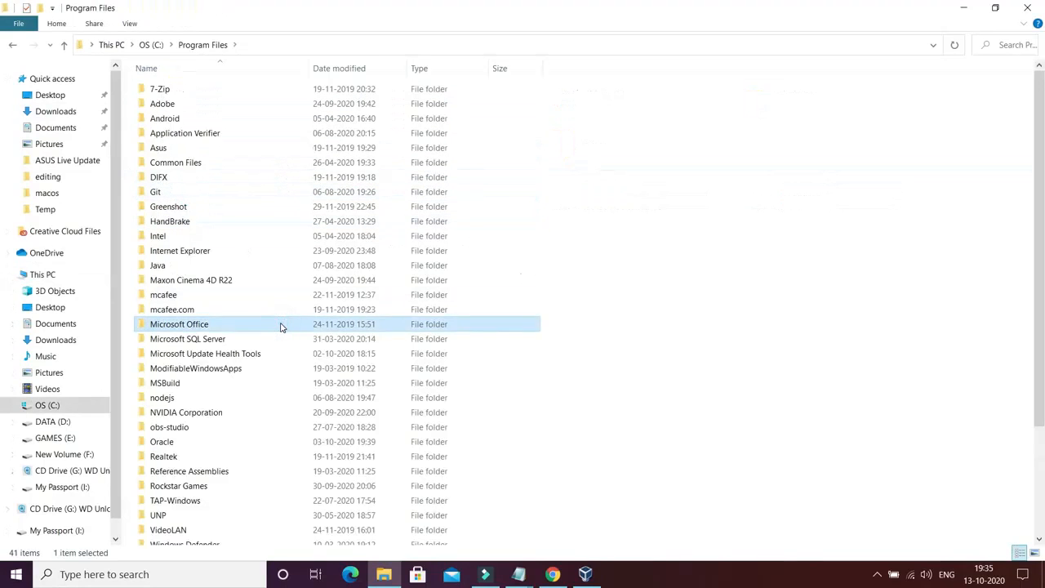
key("o")
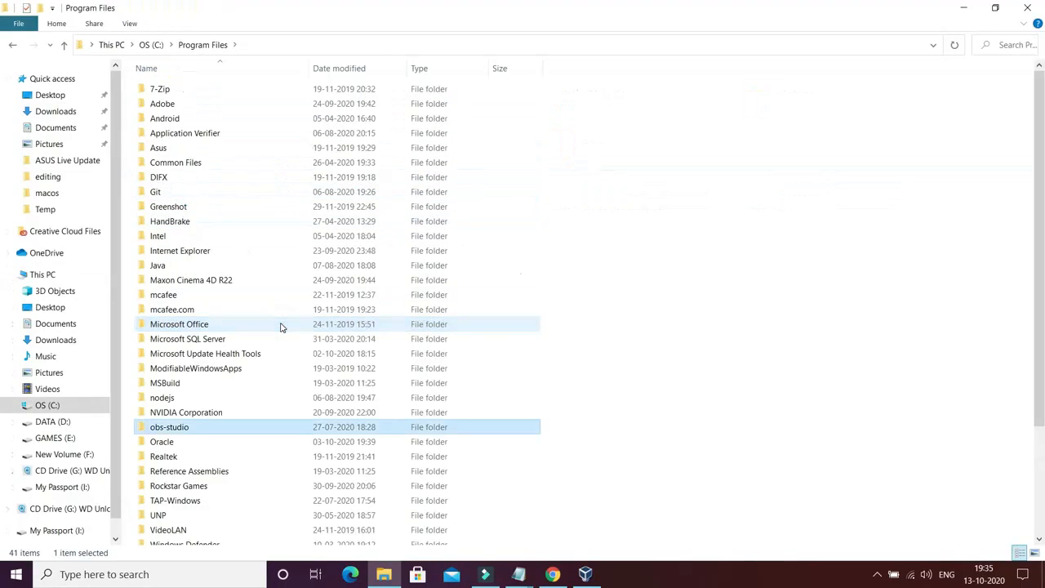
double_click(187, 442)
left_click(184, 87)
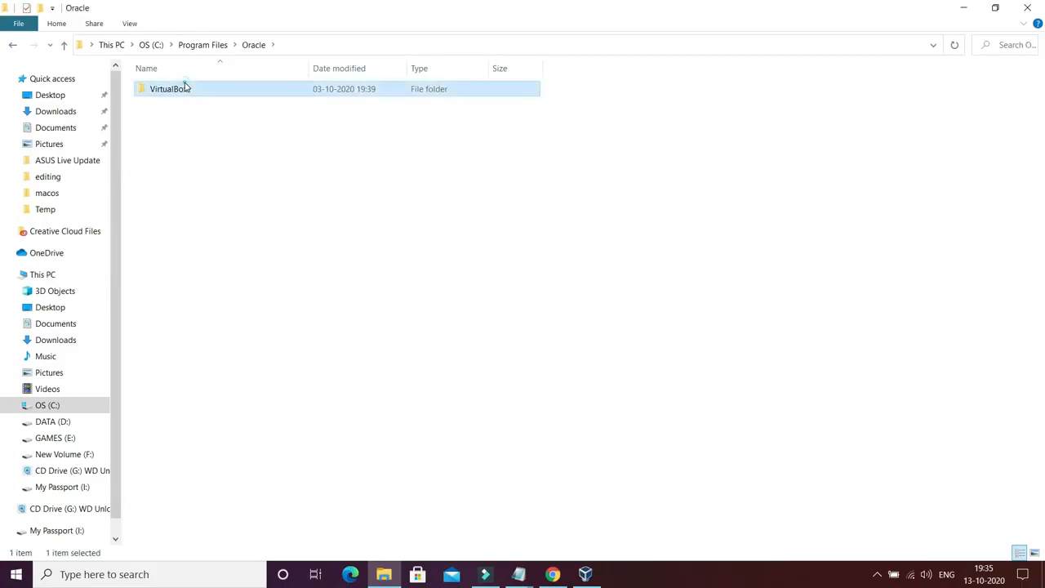
double_click(184, 87)
Step: Examine the full path of the VirtualBox installation folder
left_click(344, 45)
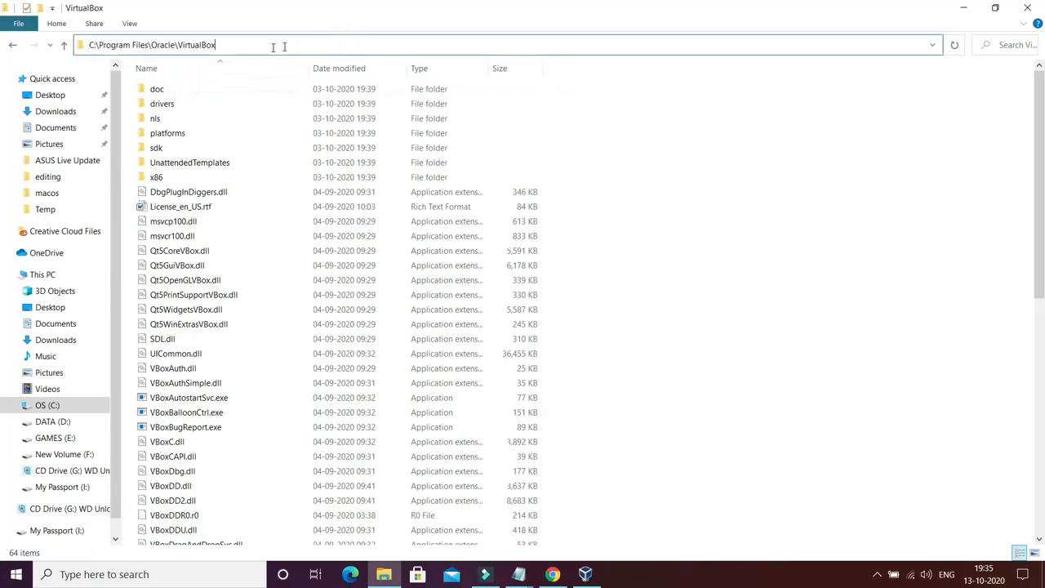
left_click_drag(243, 45, 69, 61)
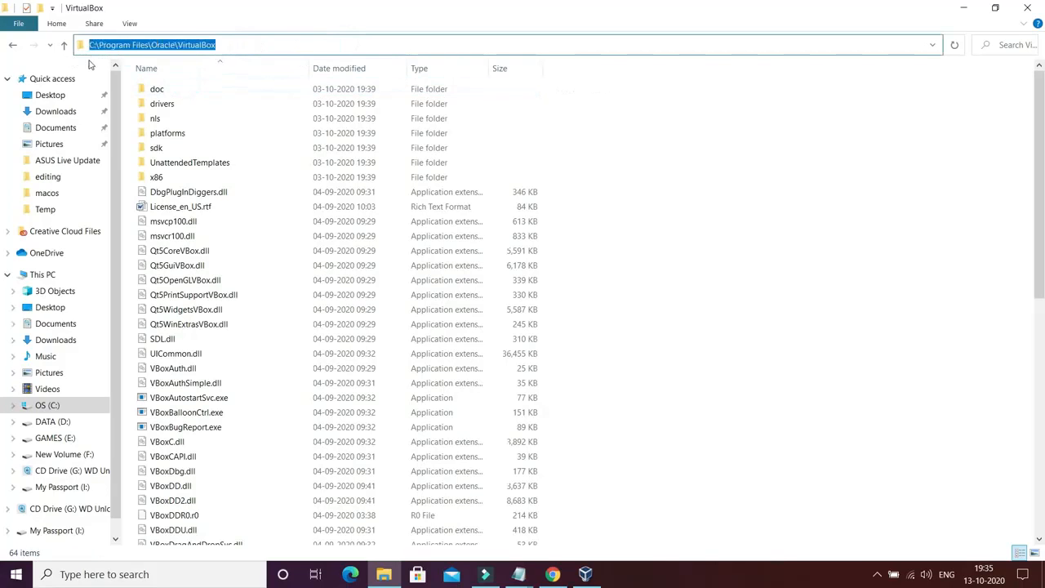
left_click(658, 202)
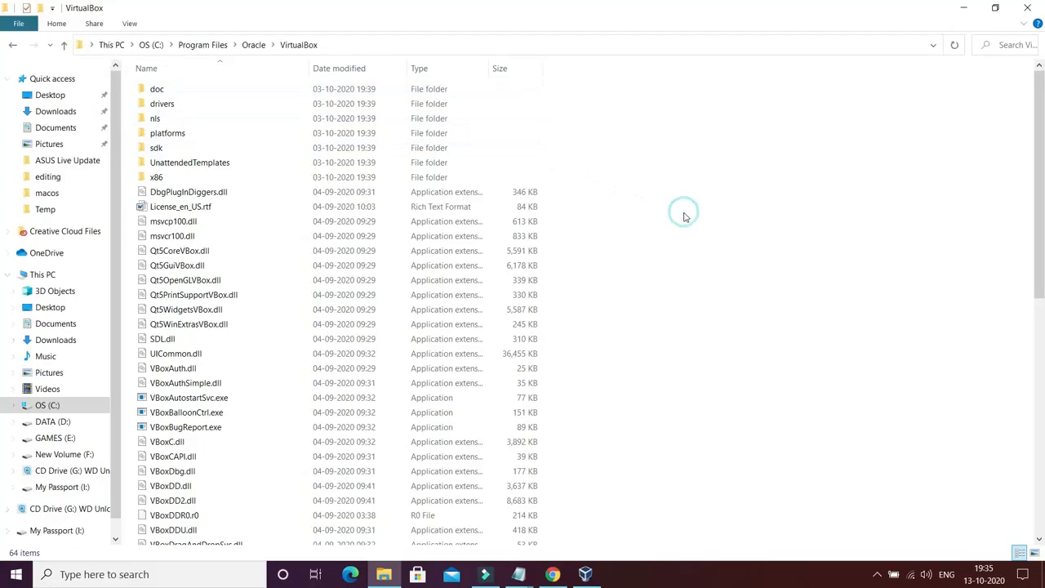
Step: Launch Command Prompt and move up to the root of drive C: by running cd .. twice
left_click(16, 575)
type("cm")
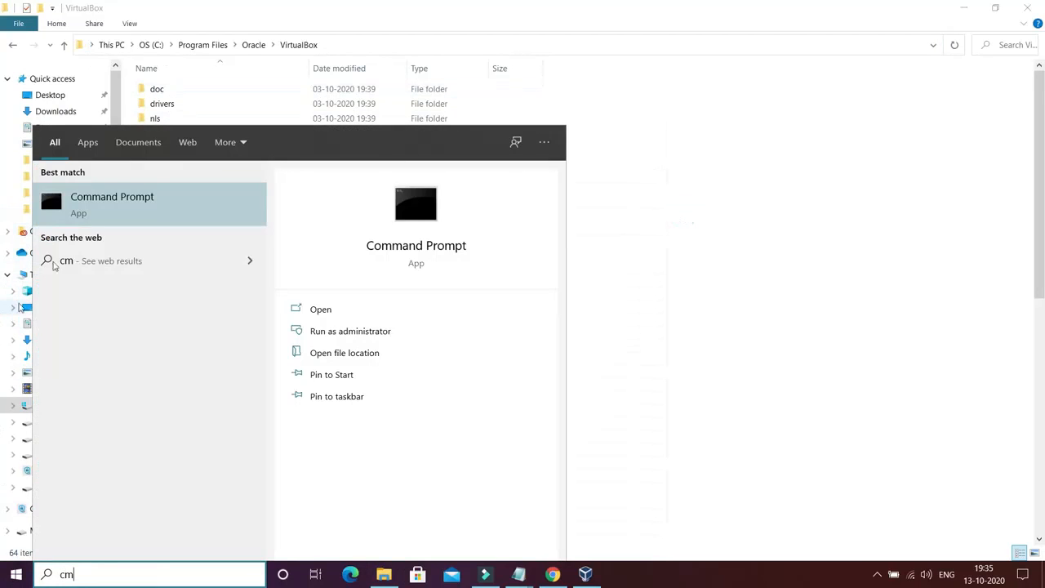
left_click(107, 211)
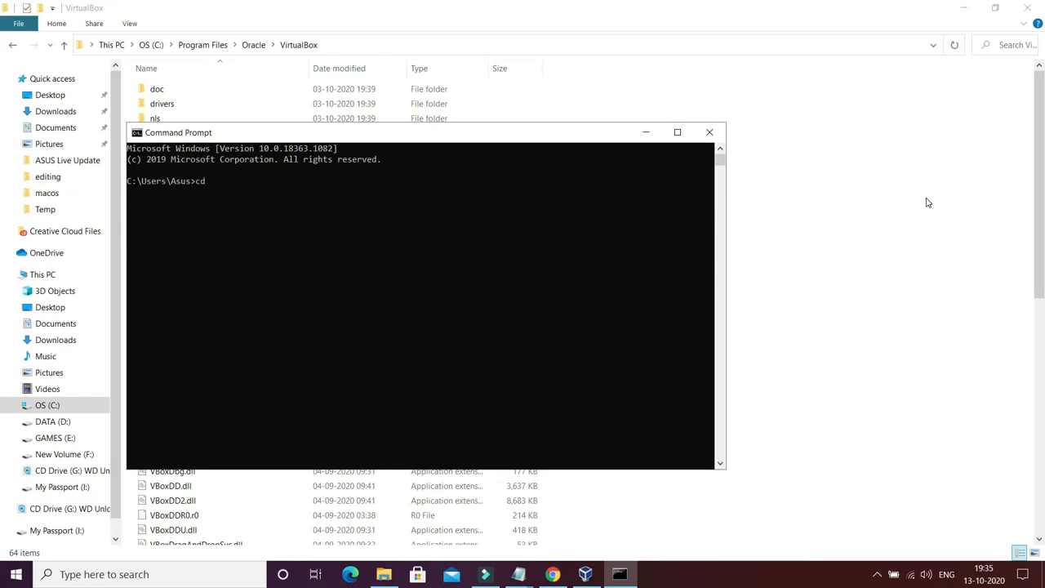
type(".")
key("Return")
type("cd ..")
key("Return")
Step: Change the Command Prompt directory through Program Files and Oracle to VirtualBox
type("cd Program")
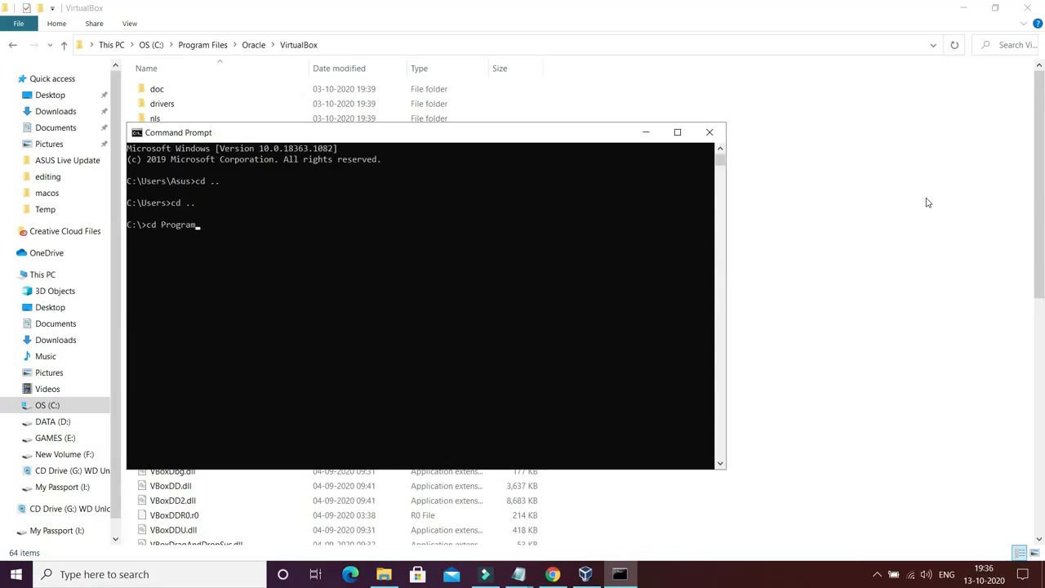
type(" Files")
key("Return")
type("cd Oracle")
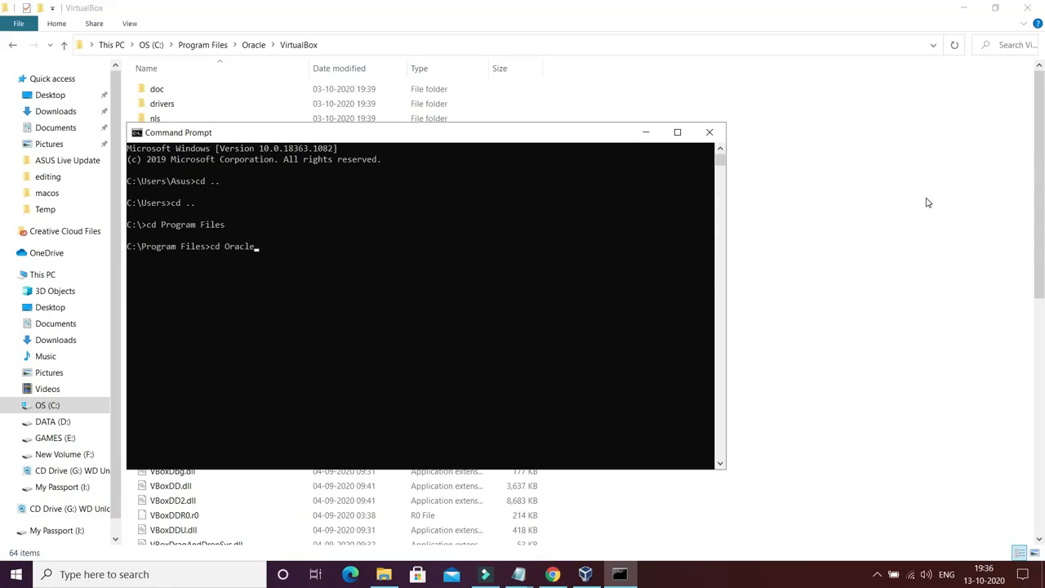
key("Return")
type("cd VirtualBox")
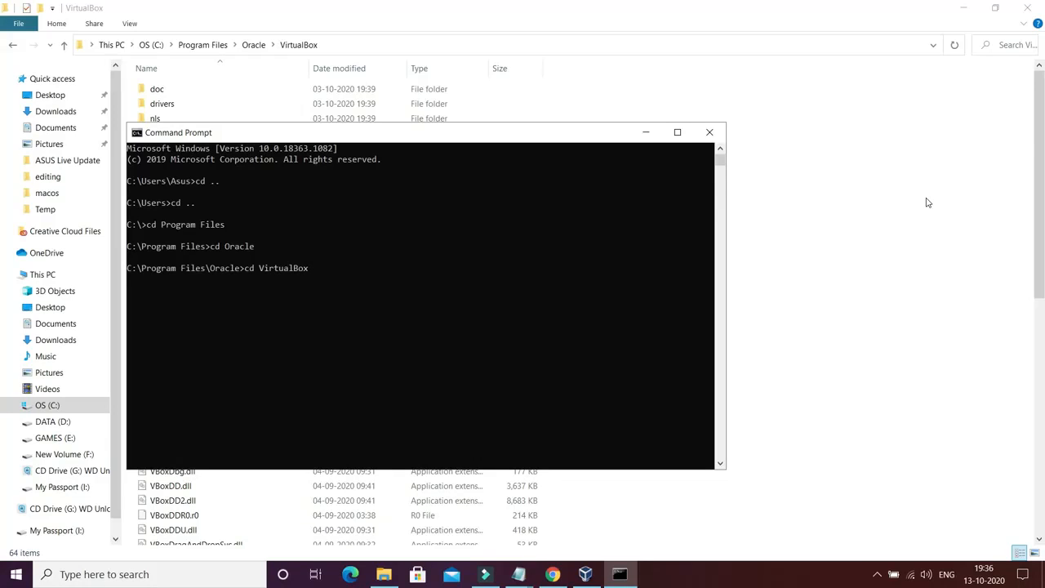
key("Return")
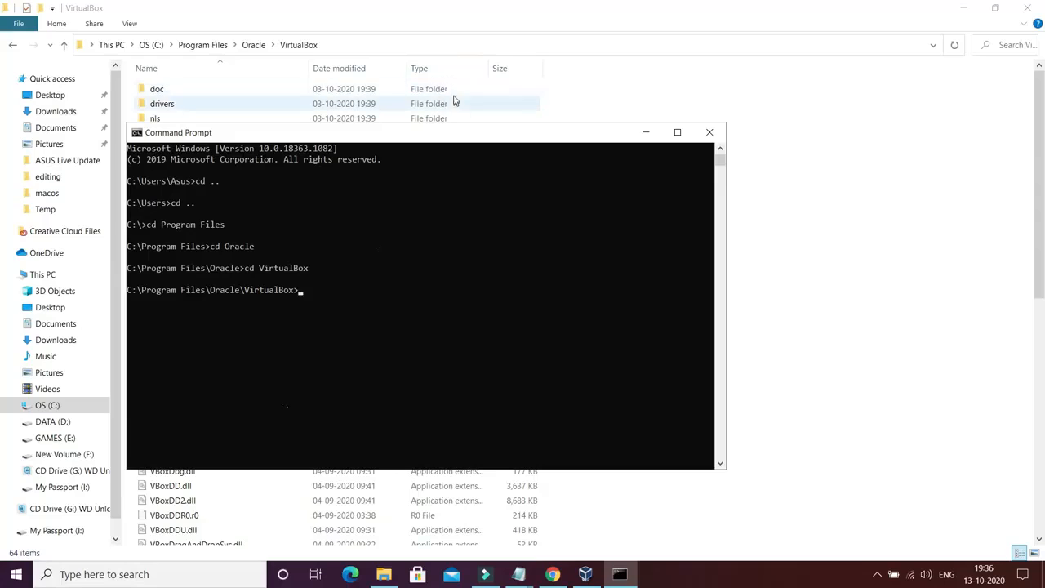
Step: Copy all the VBoxManage commands for the IT machine from Notepad, from the cpuidset line through the cpu-profile line
mouse_move(516, 573)
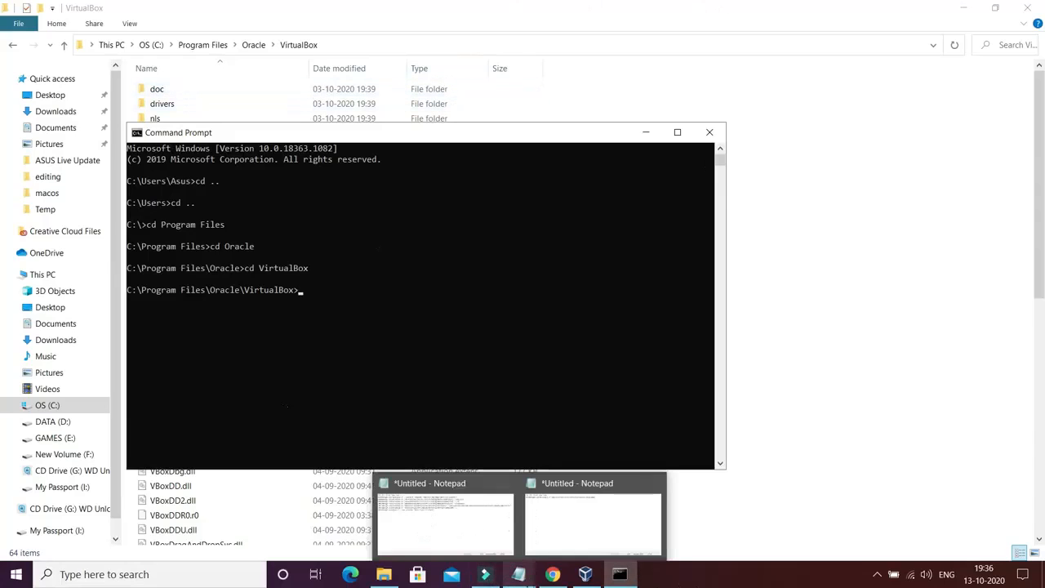
left_click(474, 554)
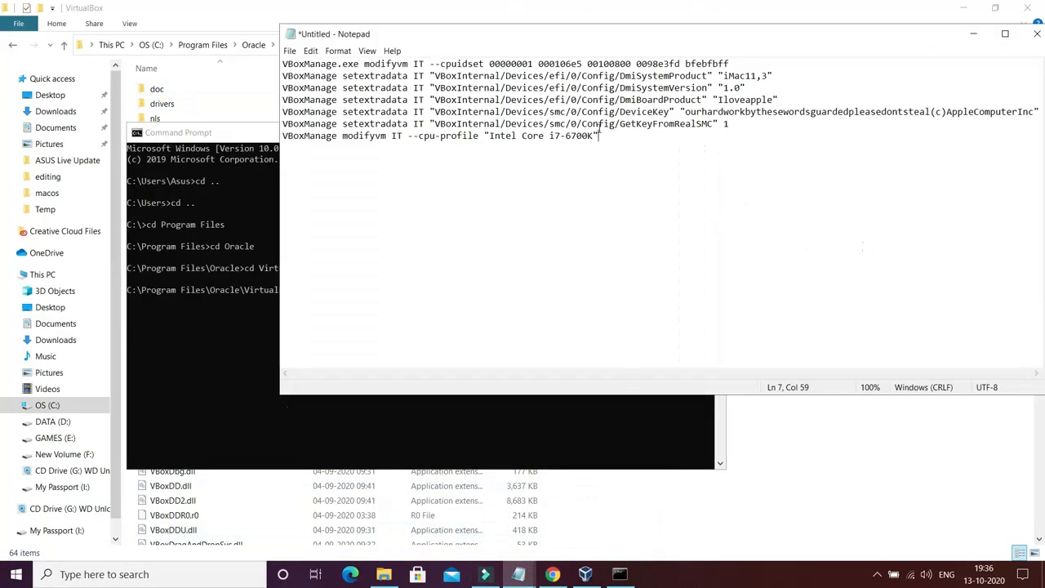
left_click_drag(611, 152, 262, 49)
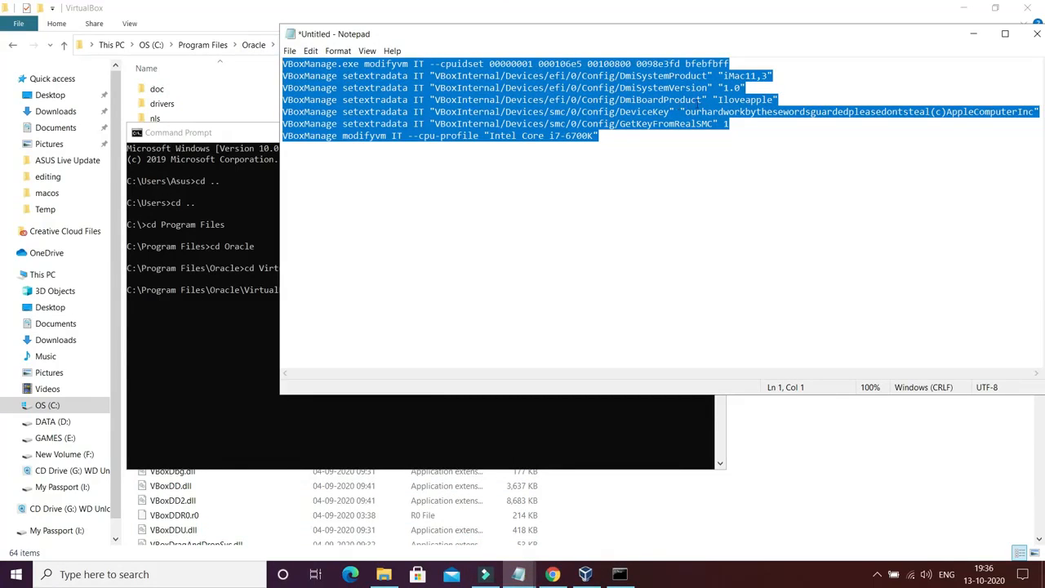
left_click(425, 67)
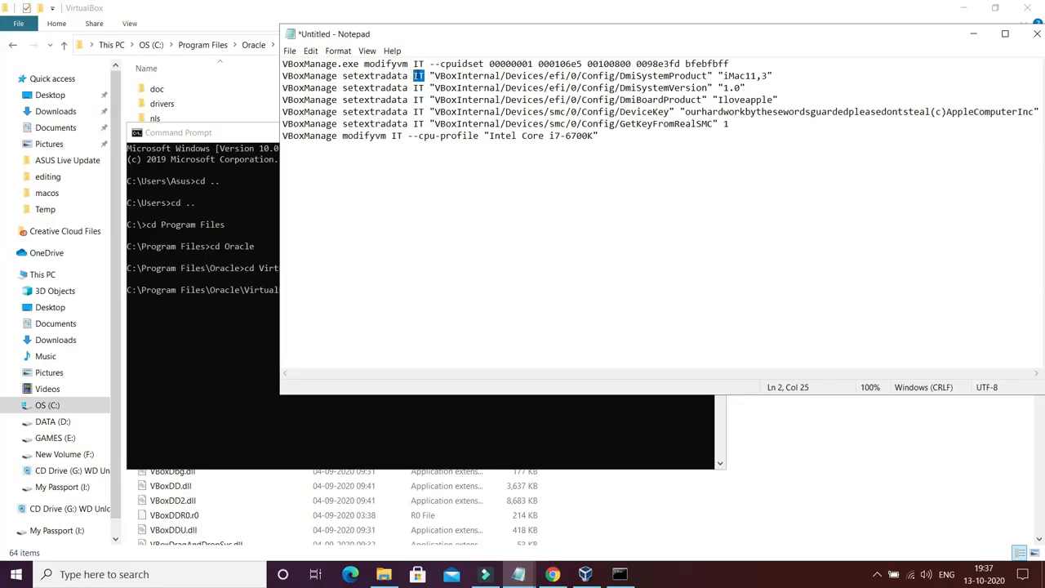
double_click(418, 88)
left_click(543, 135)
left_click_drag(627, 147, 282, 63)
key("ctrl+c")
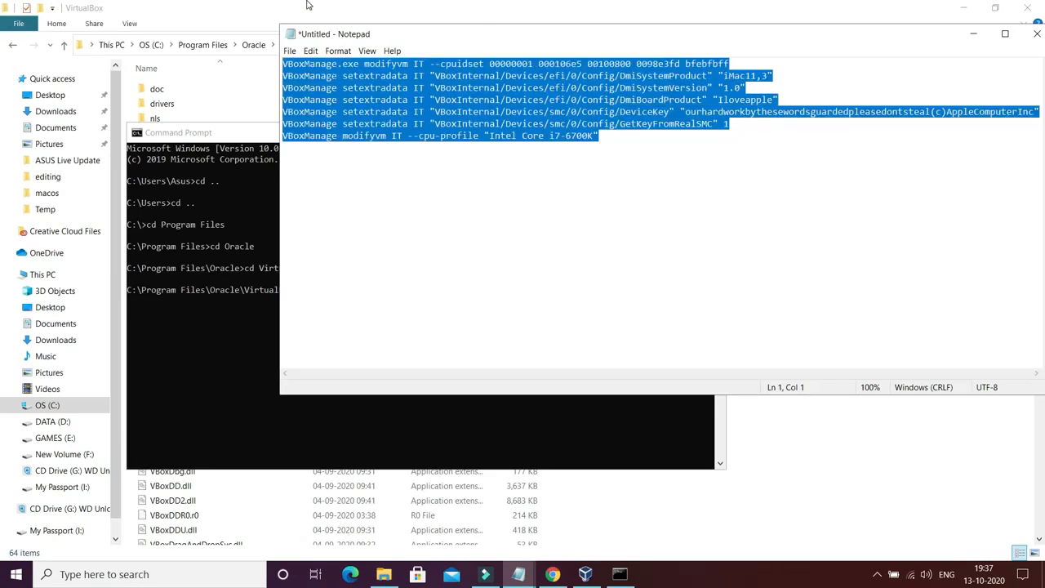
Step: Minimize Notepad and run the copied VBoxManage commands in Command Prompt from the VirtualBox folder
left_click(974, 34)
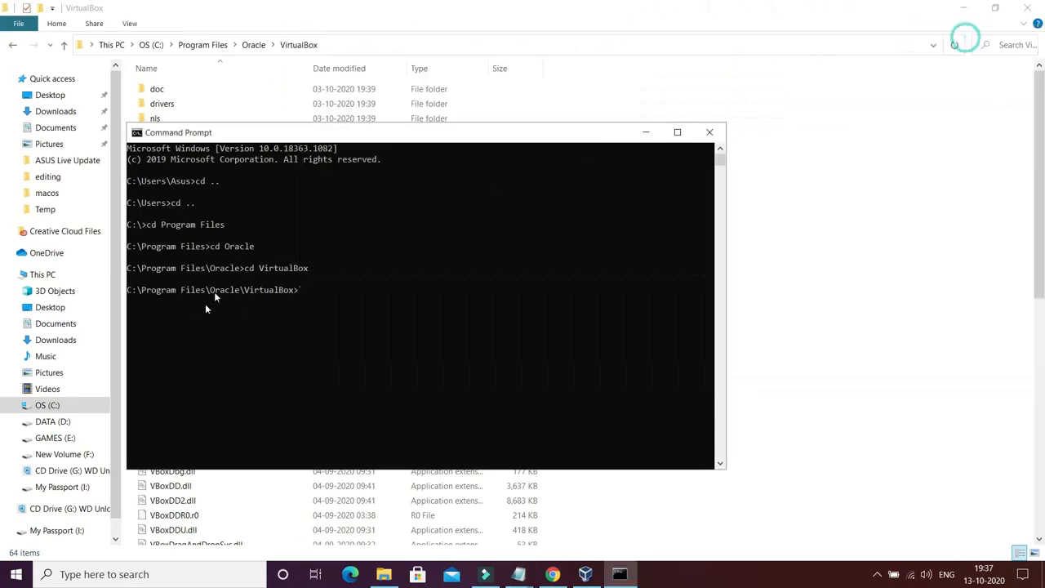
right_click(323, 289)
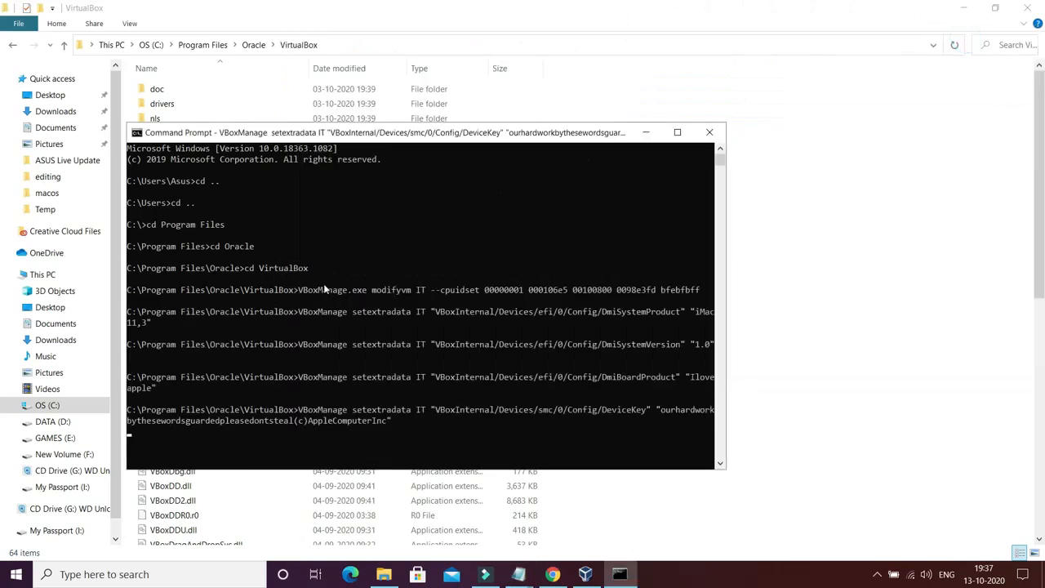
key("Return")
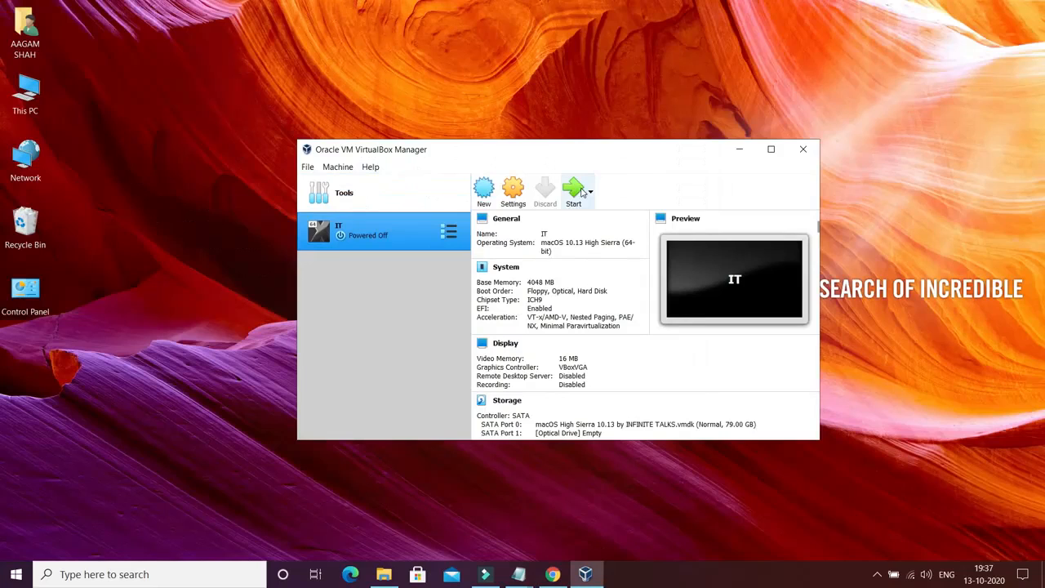
Step: Start the IT virtual machine, and continue macOS setup past the Apple ID page by agreeing to the software license
left_click(574, 192)
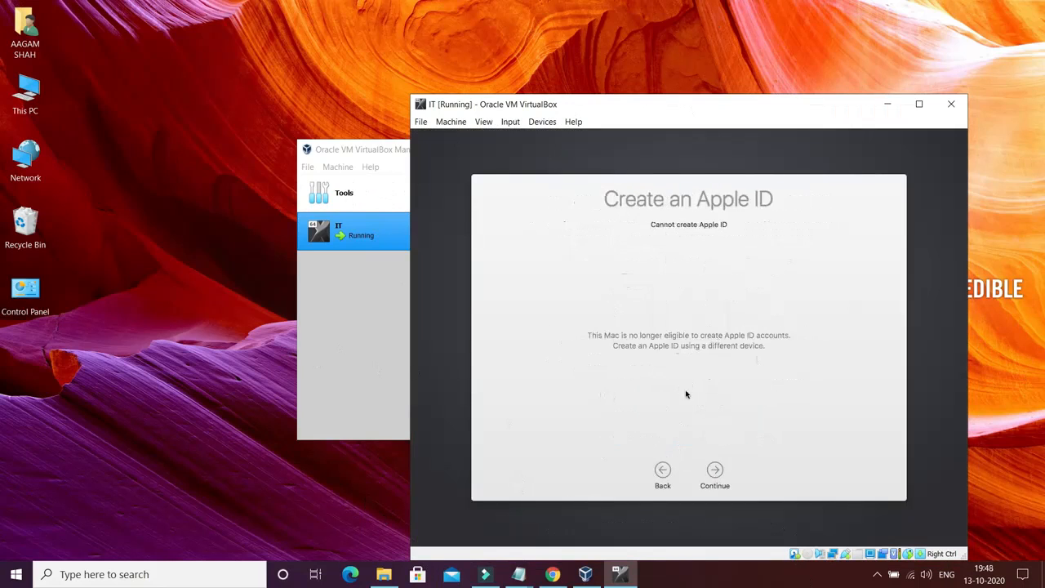
left_click(728, 487)
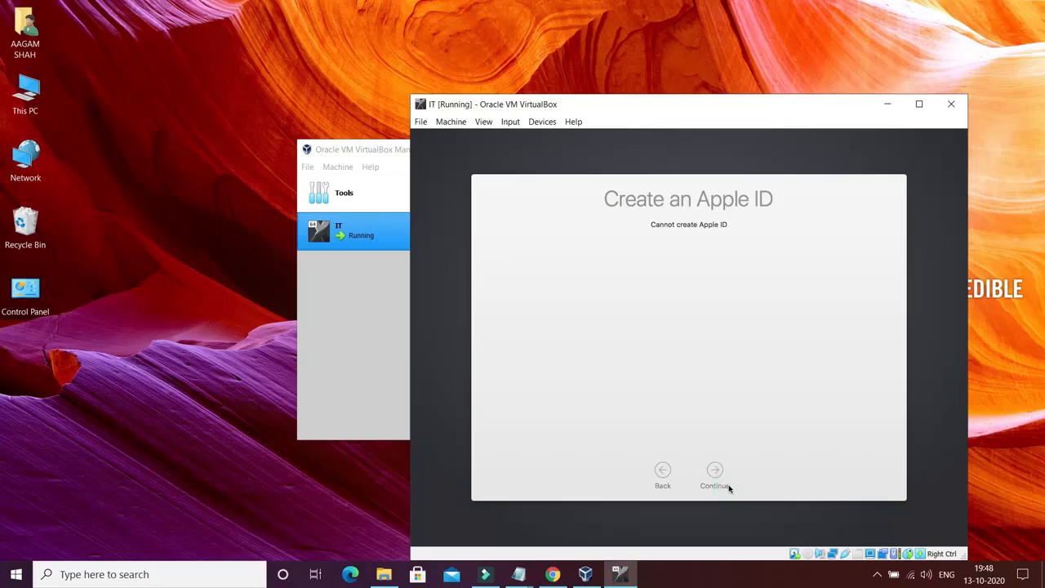
left_click(715, 474)
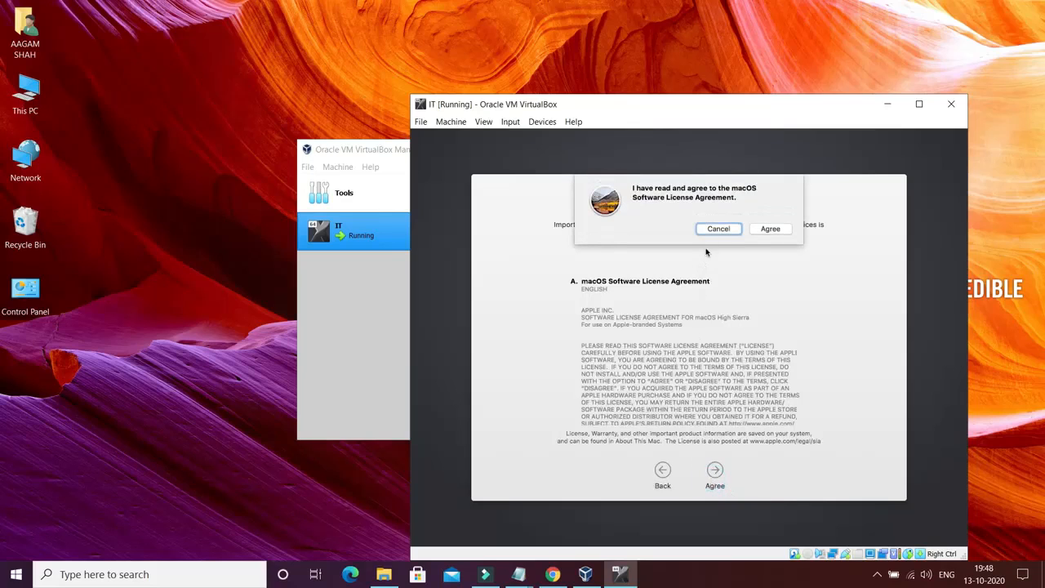
left_click(772, 231)
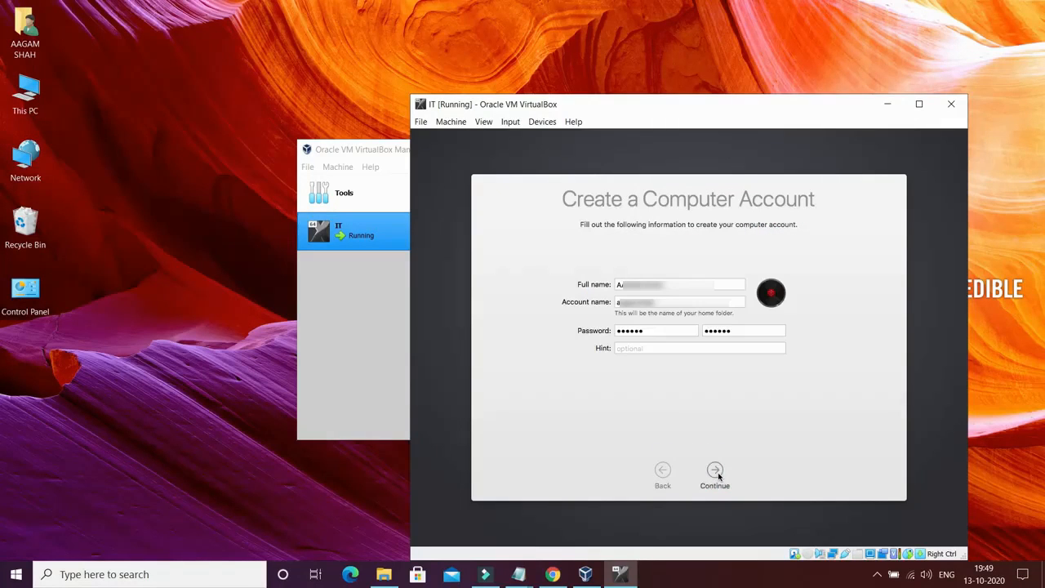
Step: Create the computer account with a full name, account name and verified password, and accept the Express Set Up settings
left_click(715, 471)
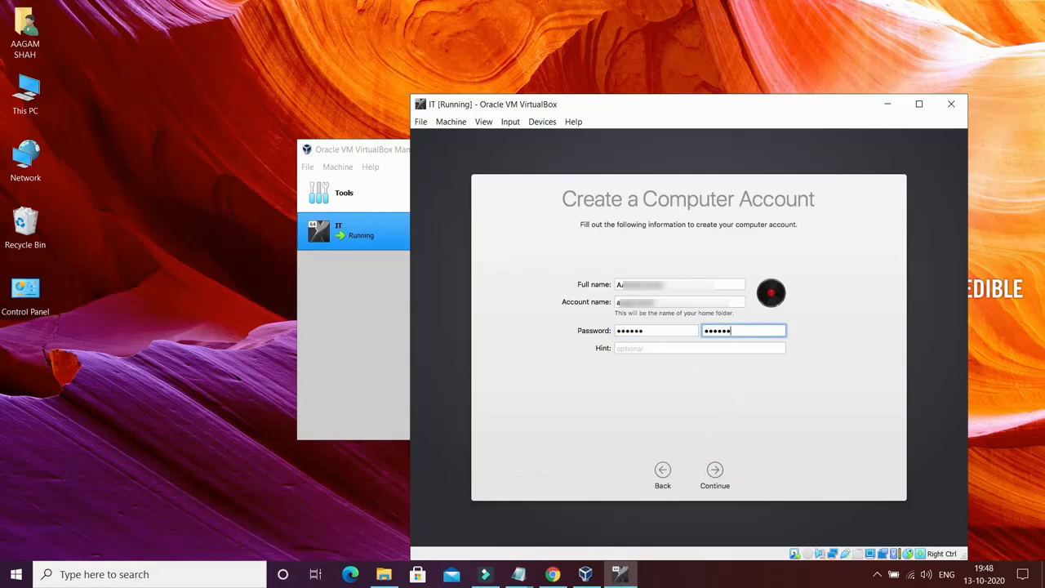
key("BackSpace")
key("BackSpace")
key("BackSpace")
key("BackSpace")
key("BackSpace")
key("BackSpace")
left_click(656, 330)
key("BackSpace")
key("BackSpace")
key("BackSpace")
key("BackSpace")
type("•")
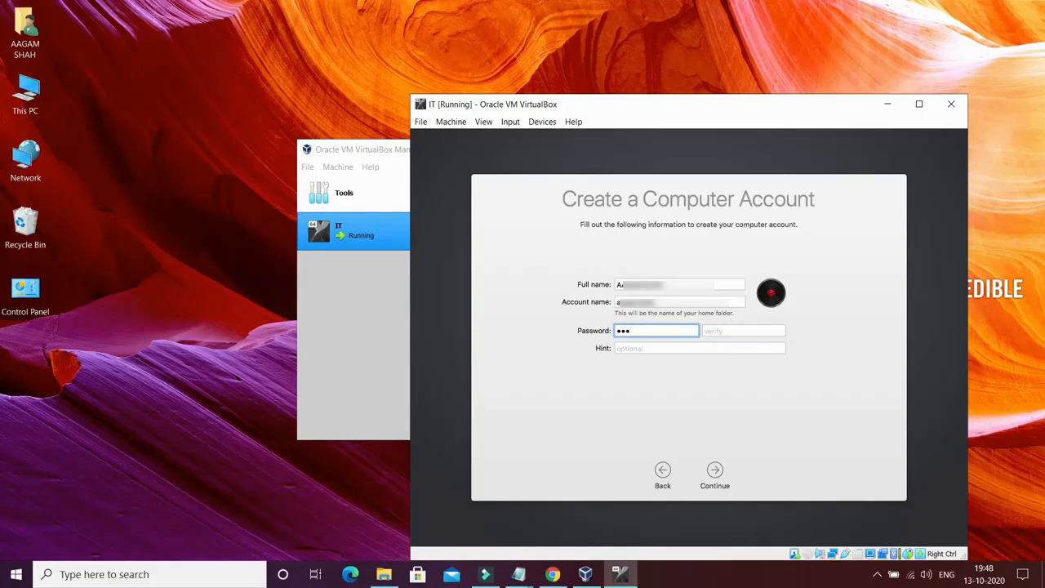
key("BackSpace")
key("BackSpace")
key("BackSpace")
key("shift+Tab")
key("shift+Tab")
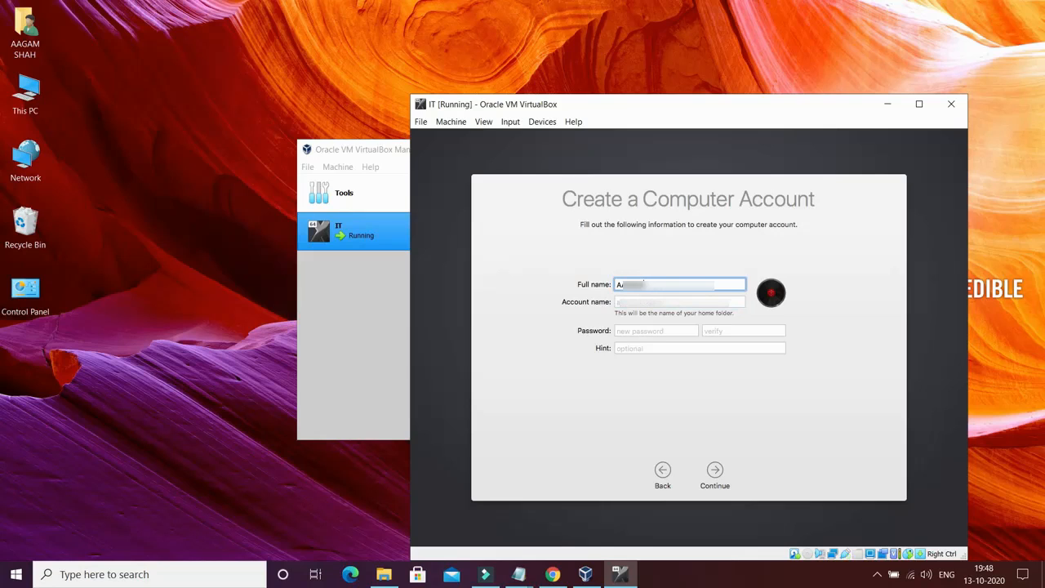
key("BackSpace")
key("BackSpace")
key("BackSpace")
left_click(624, 278)
left_click(716, 472)
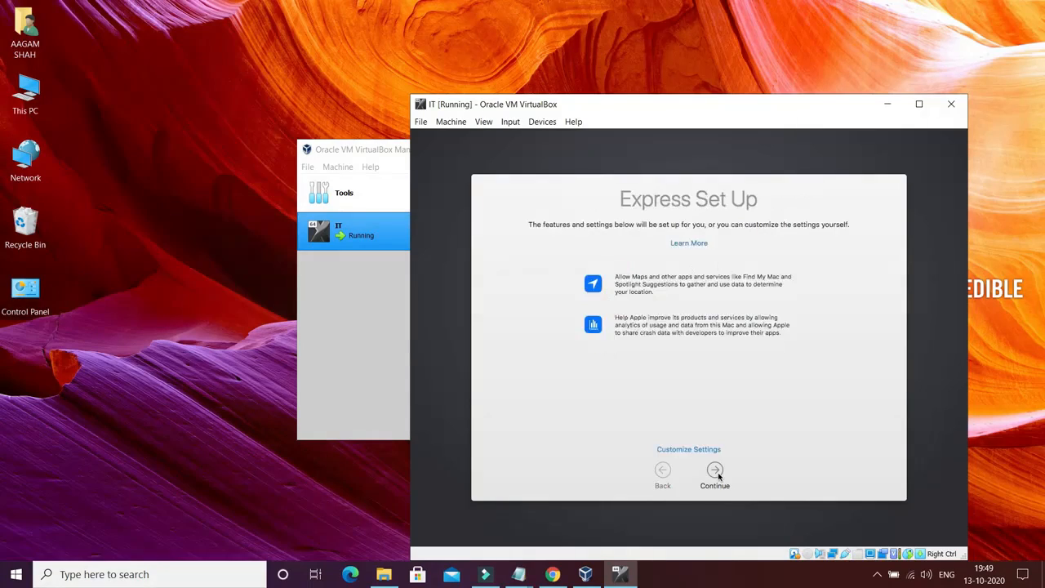
left_click(717, 466)
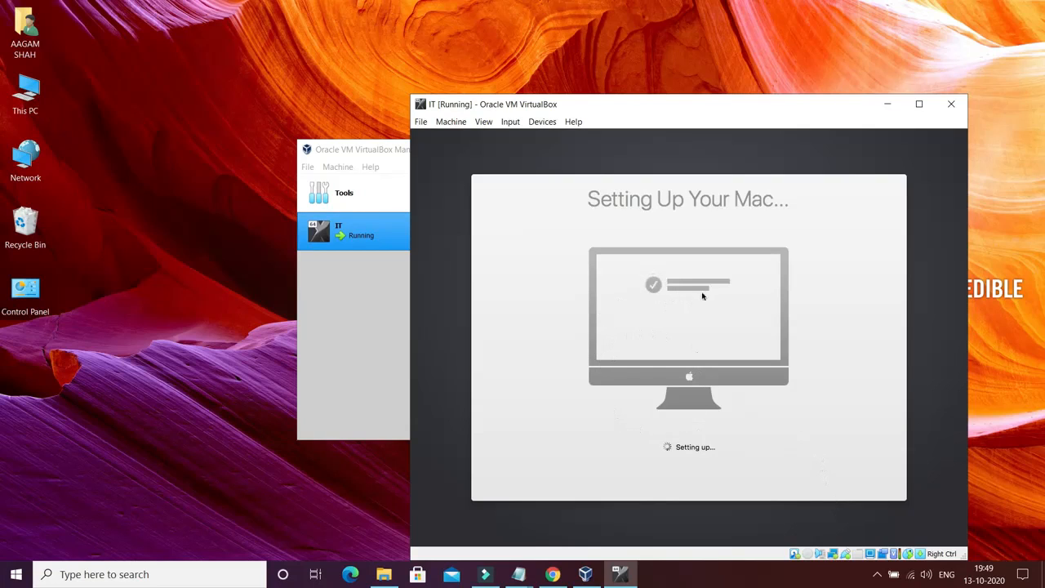
Step: Maximize the IT virtual machine window, and try full-screen mode before returning to the windowed view
left_click(920, 104)
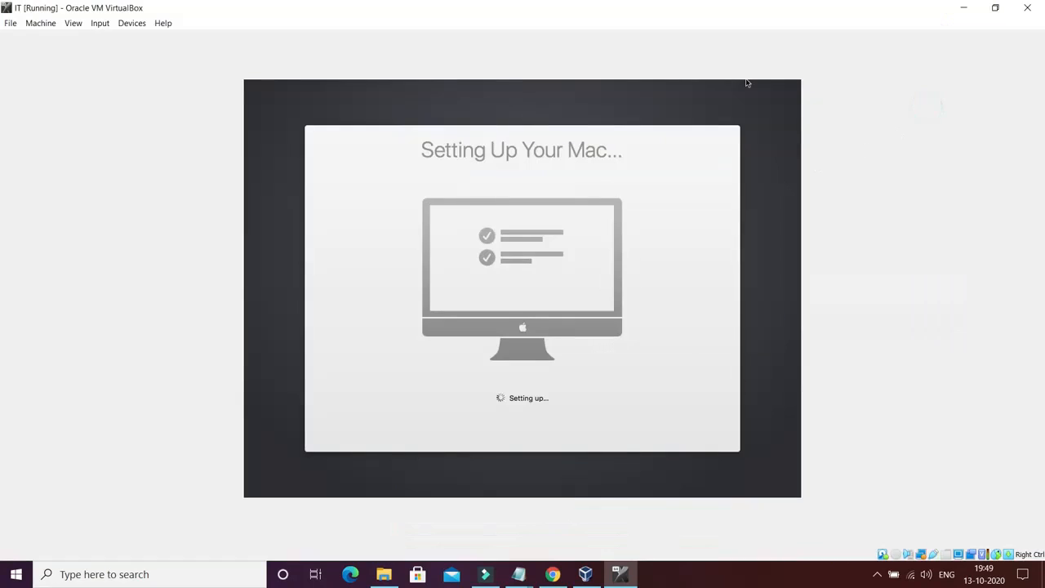
left_click(68, 26)
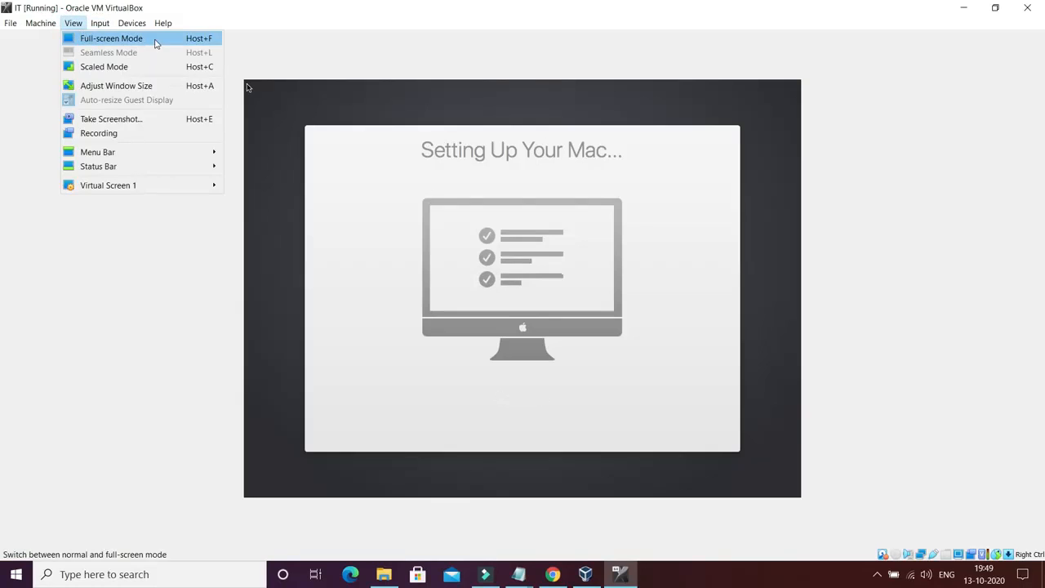
left_click(155, 40)
left_click(493, 340)
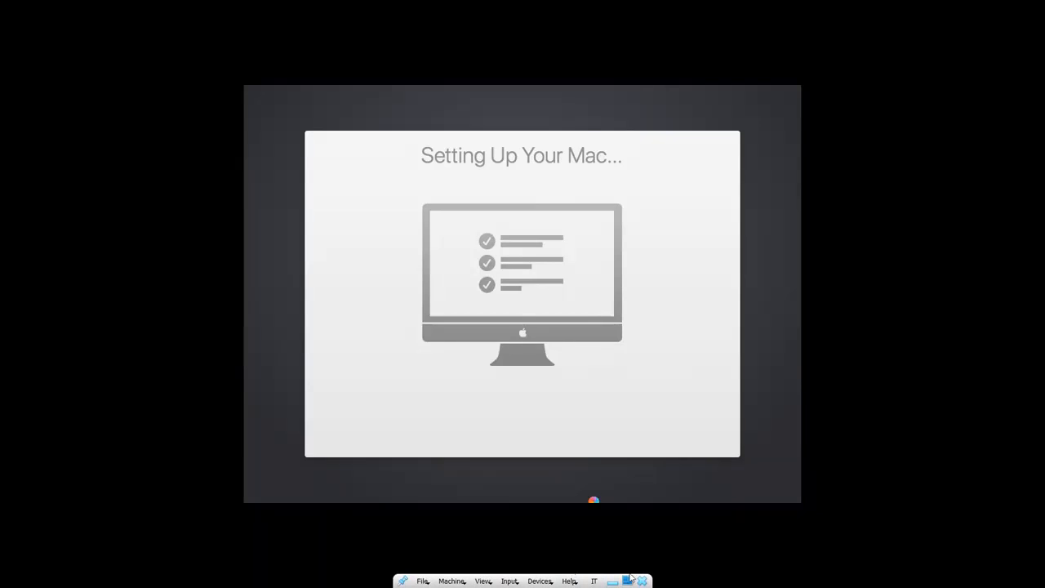
left_click(627, 578)
left_click(627, 576)
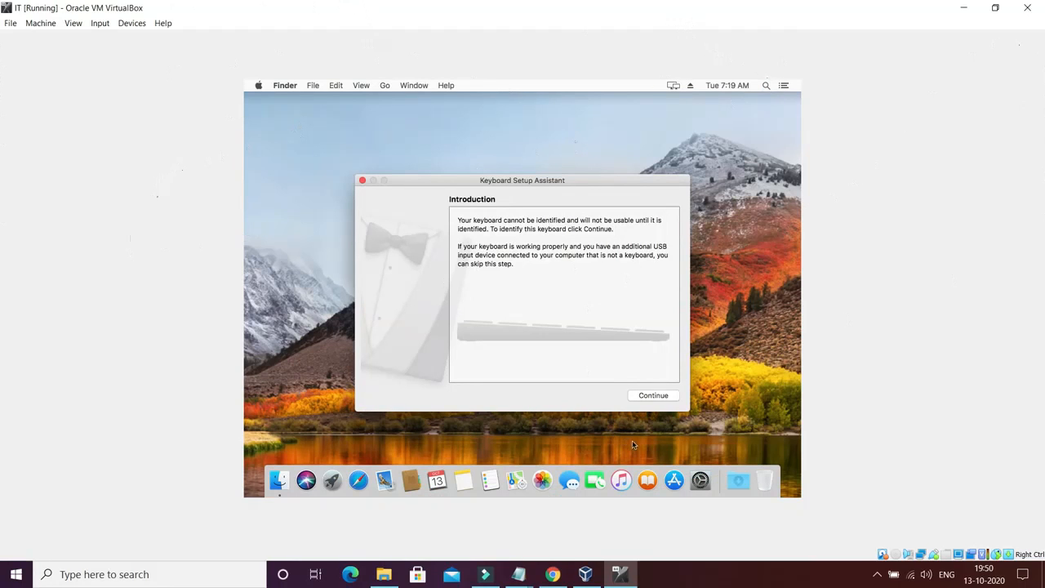
Step: Dismiss the Keyboard Setup Assistant and close the IT virtual machine with the Power off the machine option
left_click(362, 181)
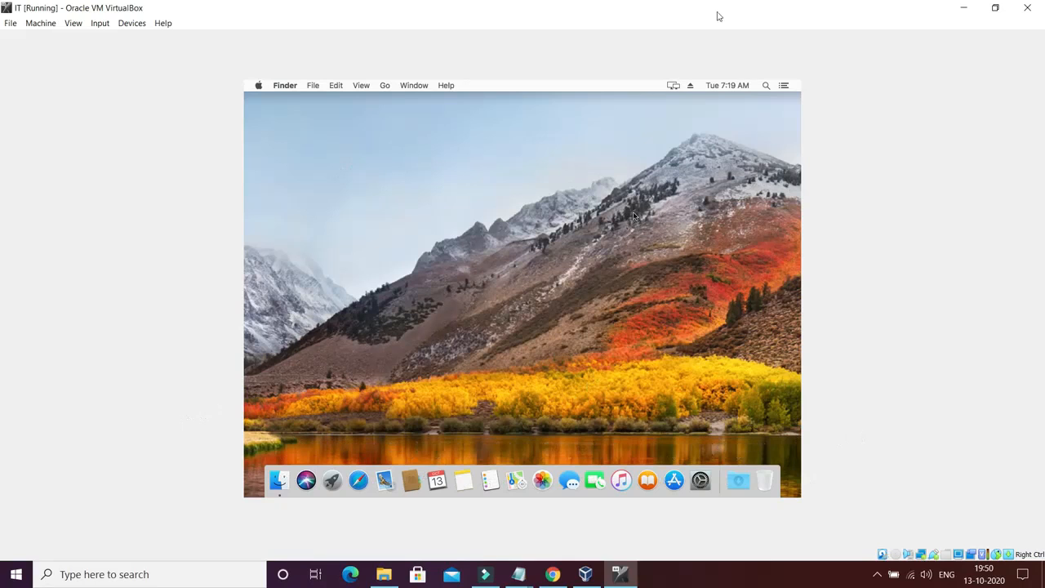
left_click(1036, 8)
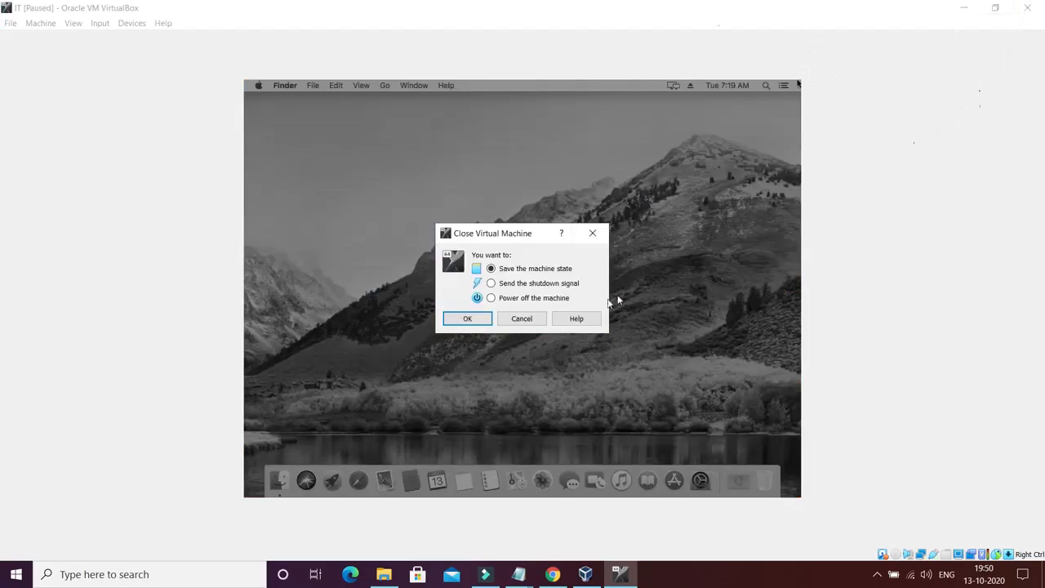
left_click(492, 298)
left_click(467, 319)
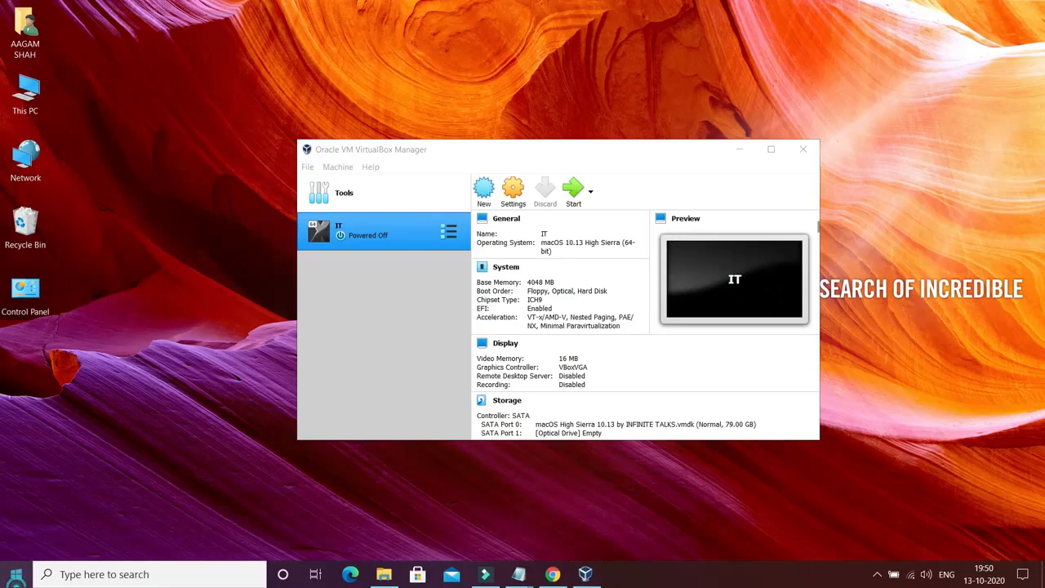
Step: Launch a new Command Prompt and go up to the root of drive C: with cd .. entered twice
key("super")
type("c")
left_click(82, 210)
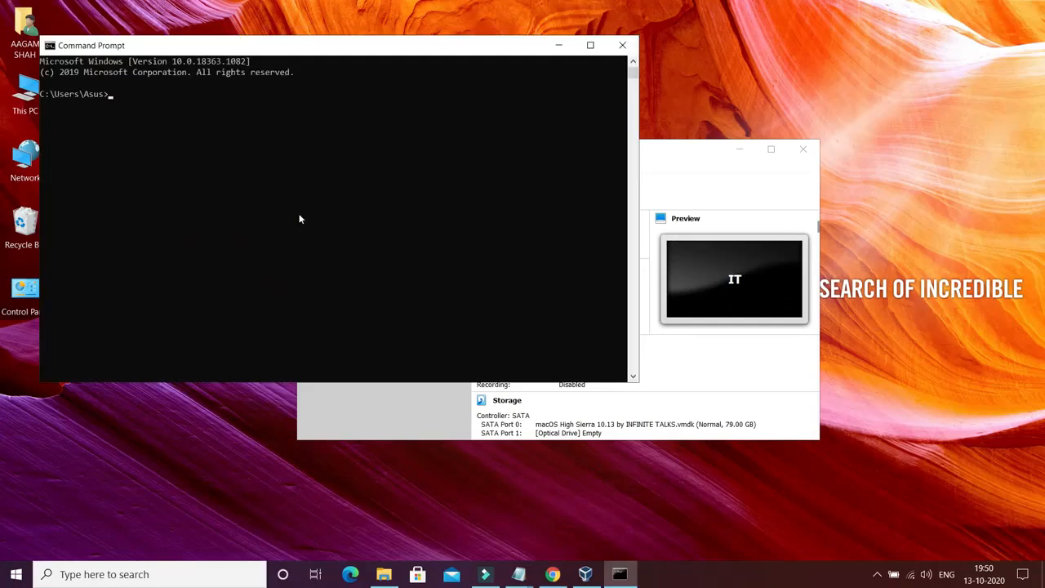
type("cd ..")
key("Return")
type("cd ..")
key("Return")
Step: Change the directory to C:\Program Files\Oracle\VirtualBox, one folder level at a time
type("cd PRO")
key("BackSpace")
key("BackSpace")
type("rogram Files")
key("Return")
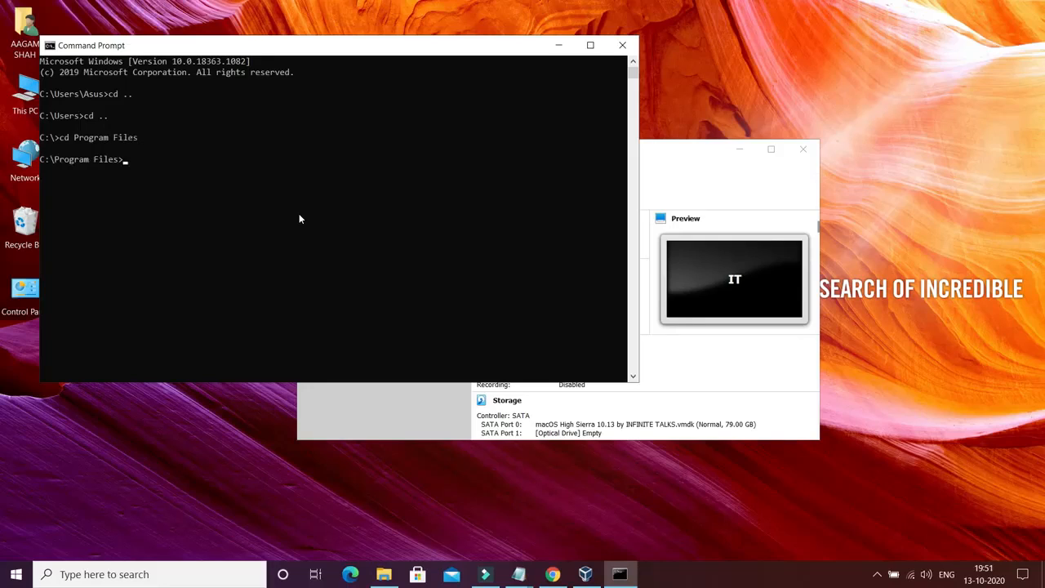
type("cd Oracle")
key("Return")
type("cd")
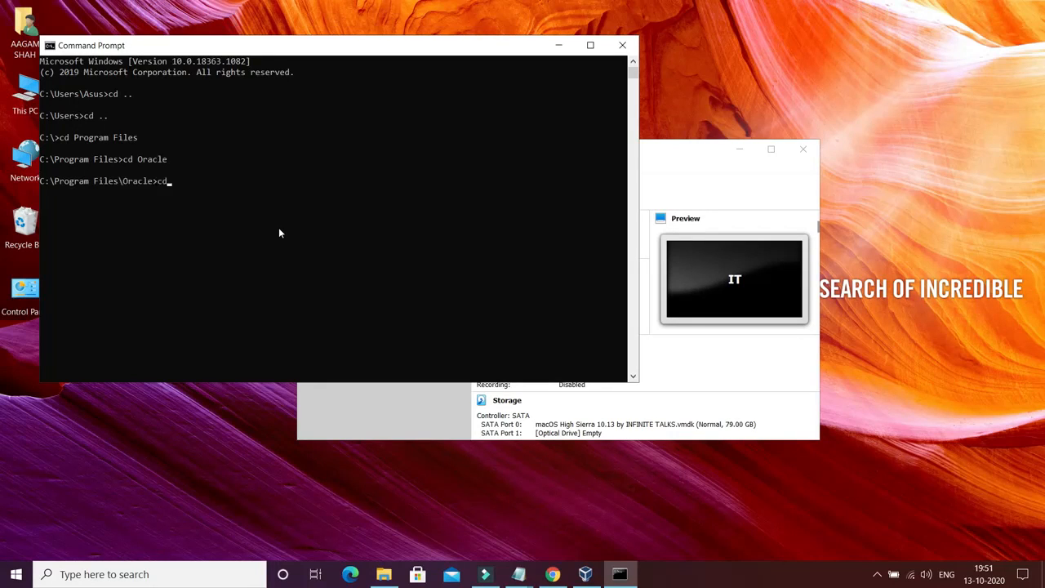
type(" VirtualBox")
key("Return")
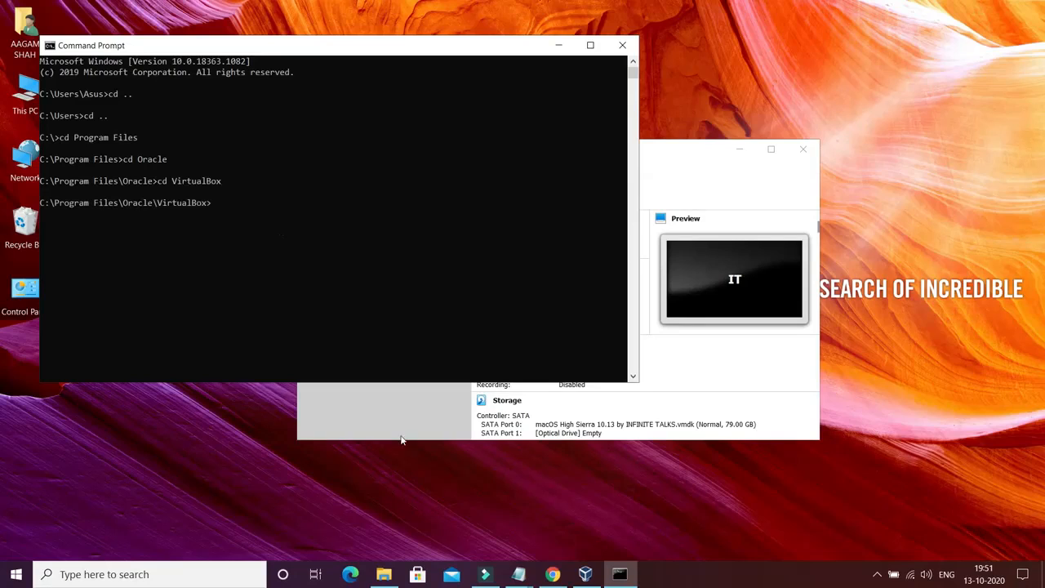
Step: Copy the command VBoxManage setextradata IT VBoxInternal2/EfiGraphicsResolution 1920x1080 from the second Notepad window
mouse_move(518, 576)
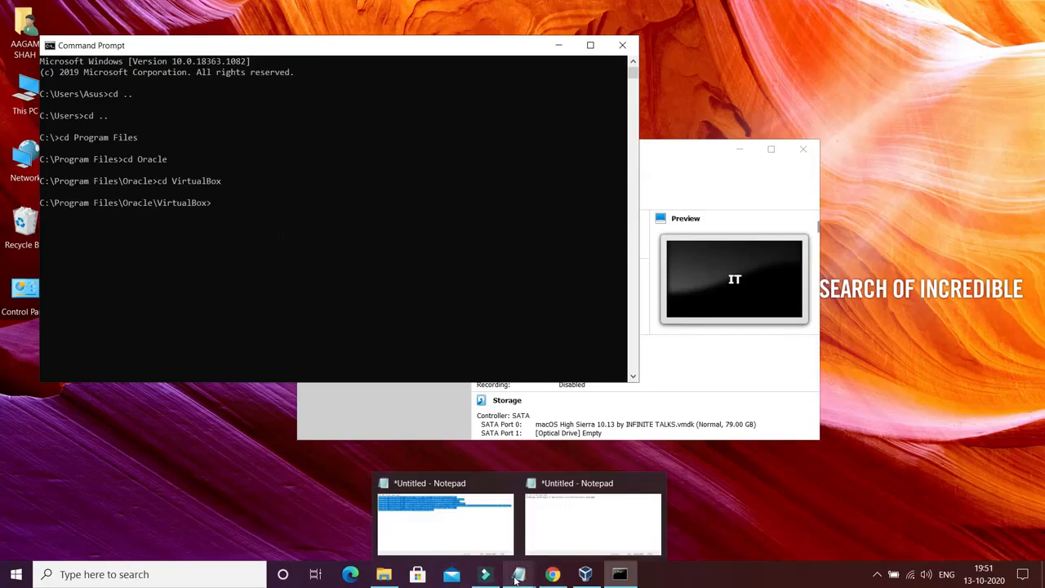
left_click(557, 522)
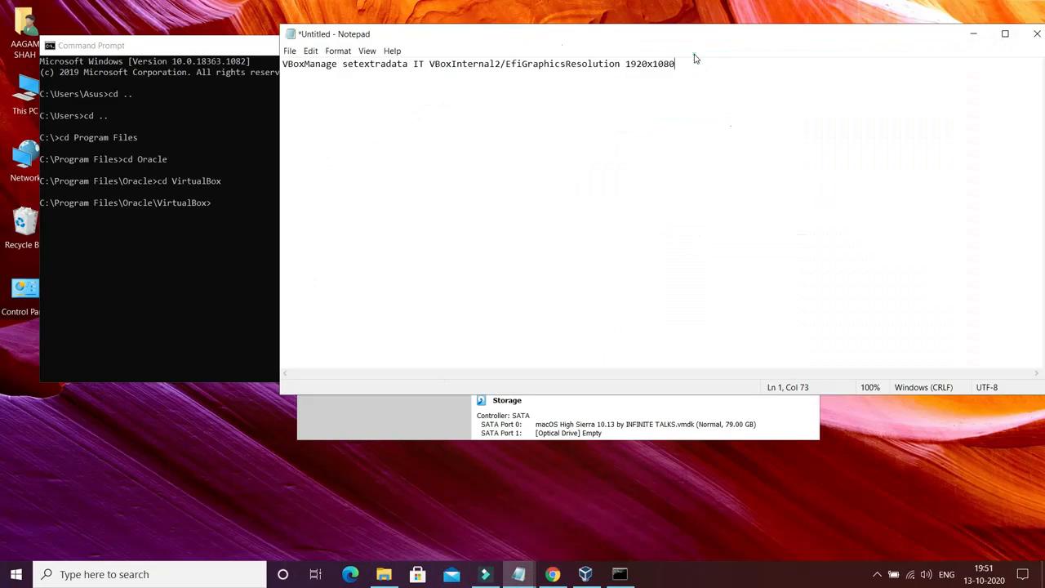
double_click(418, 64)
left_click_drag(676, 64, 506, 65)
left_click_drag(431, 72, 275, 54)
key("ctrl+c")
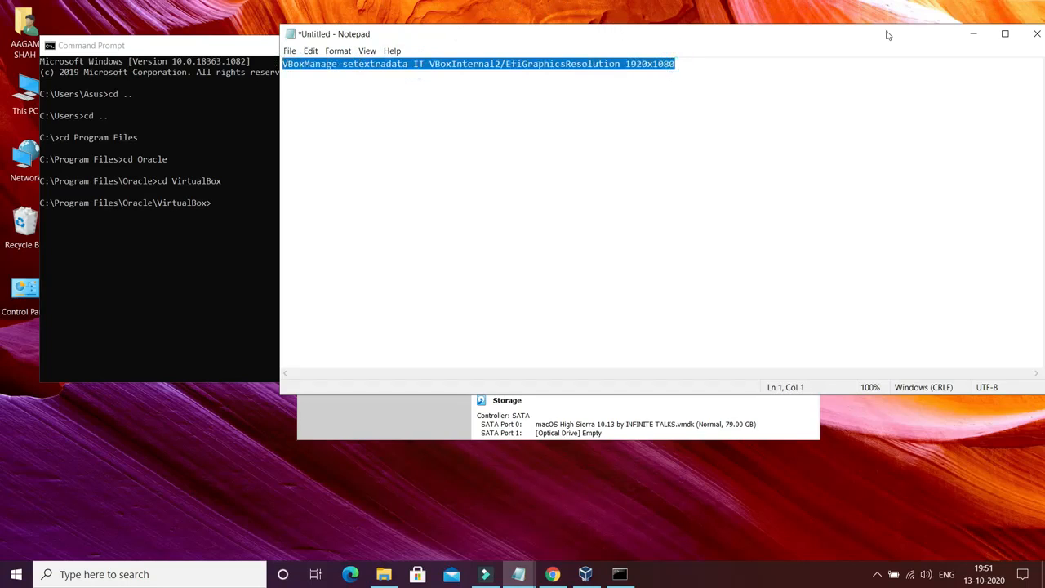
Step: Minimize Notepad and run the copied command in Command Prompt to set IT's EFI graphics resolution to 1920x1080
left_click(976, 36)
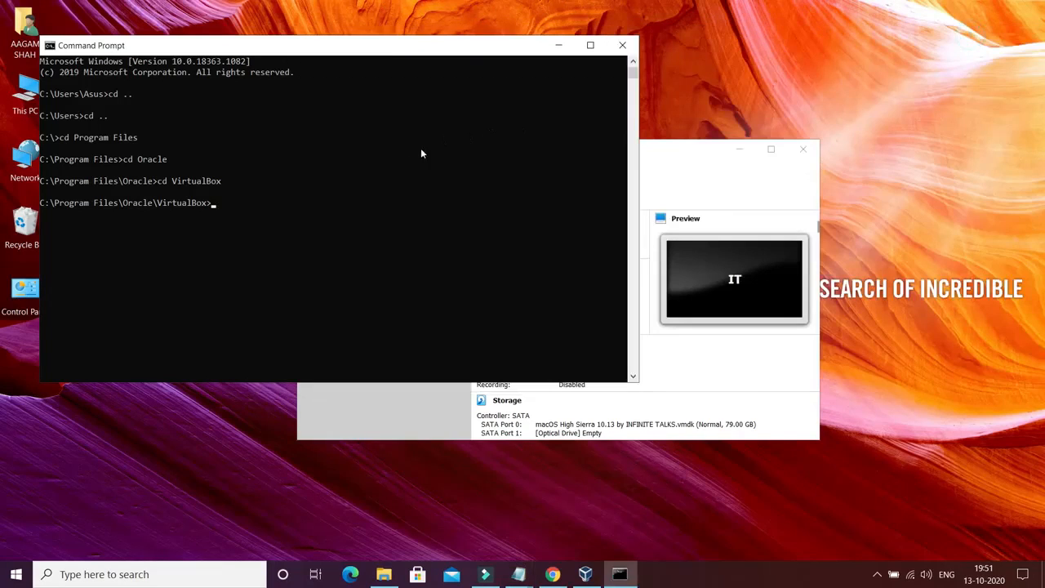
key("ctrl+v")
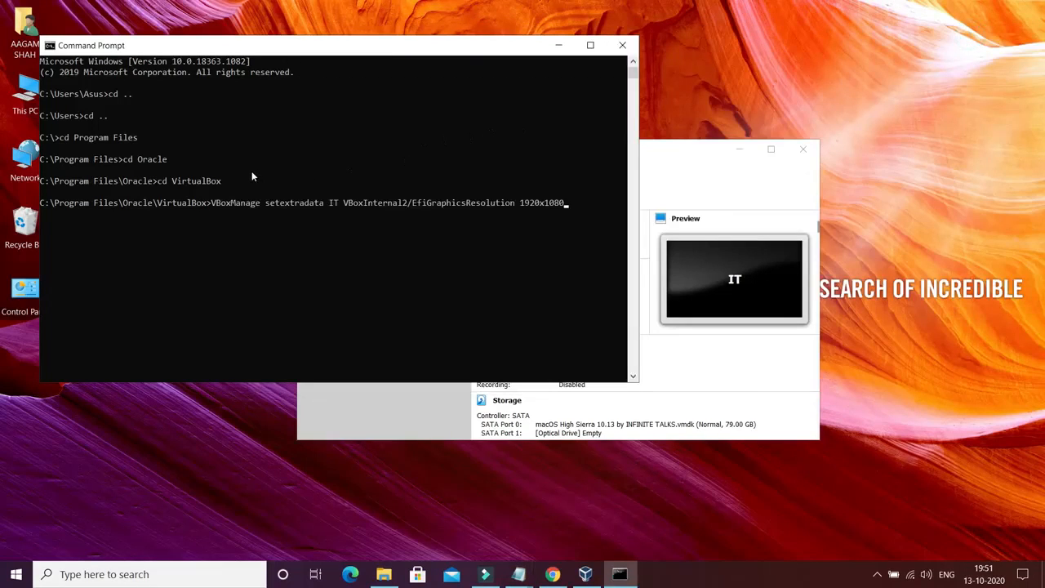
key("Return")
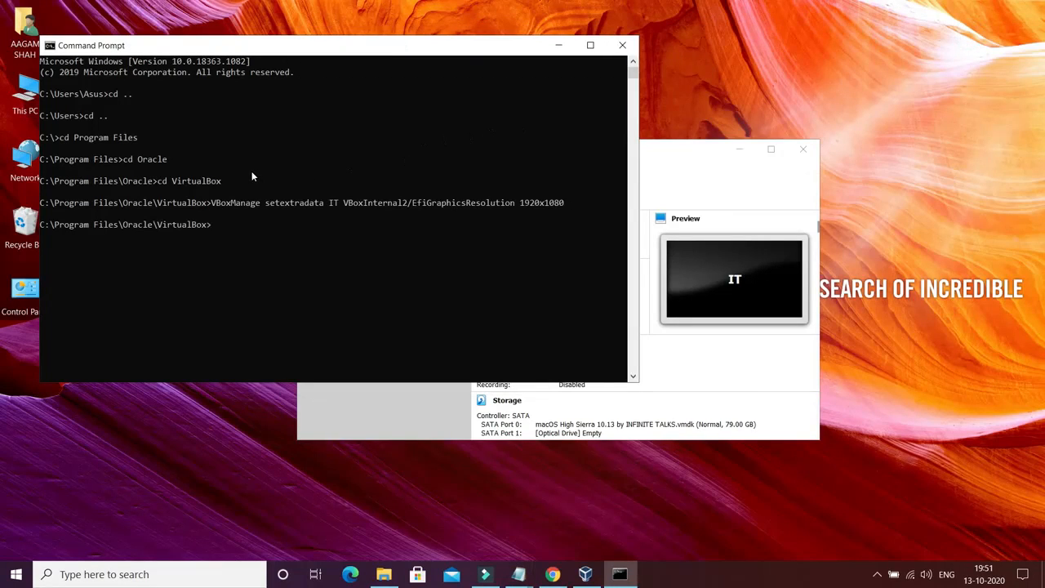
Step: Close Command Prompt and start the IT virtual machine again from VirtualBox Manager
left_click(622, 45)
left_click(576, 190)
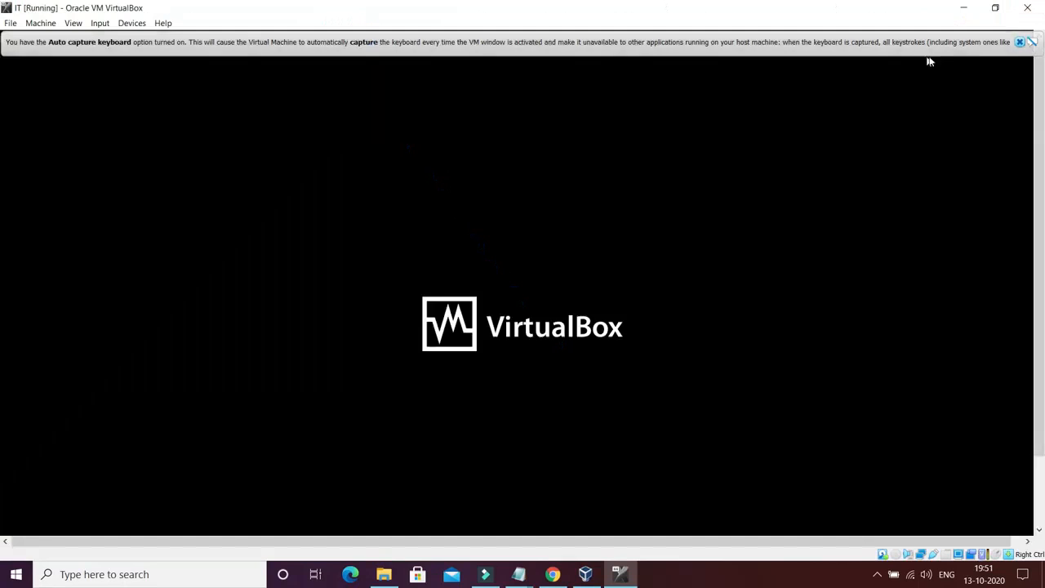
Step: Dismiss the auto capture keyboard message and switch the booting IT virtual machine to full screen
left_click(1020, 42)
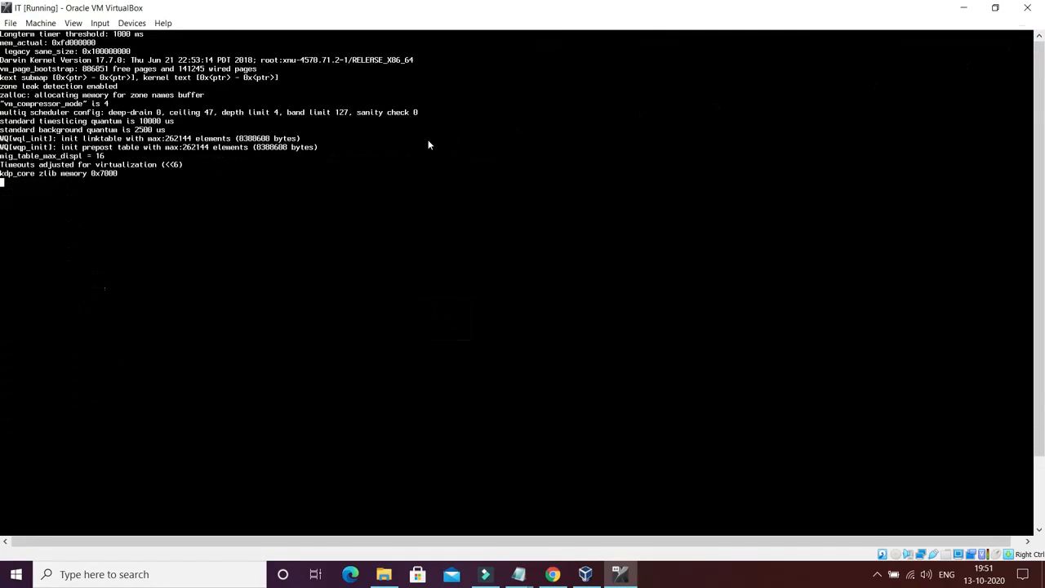
key("Control_R+f")
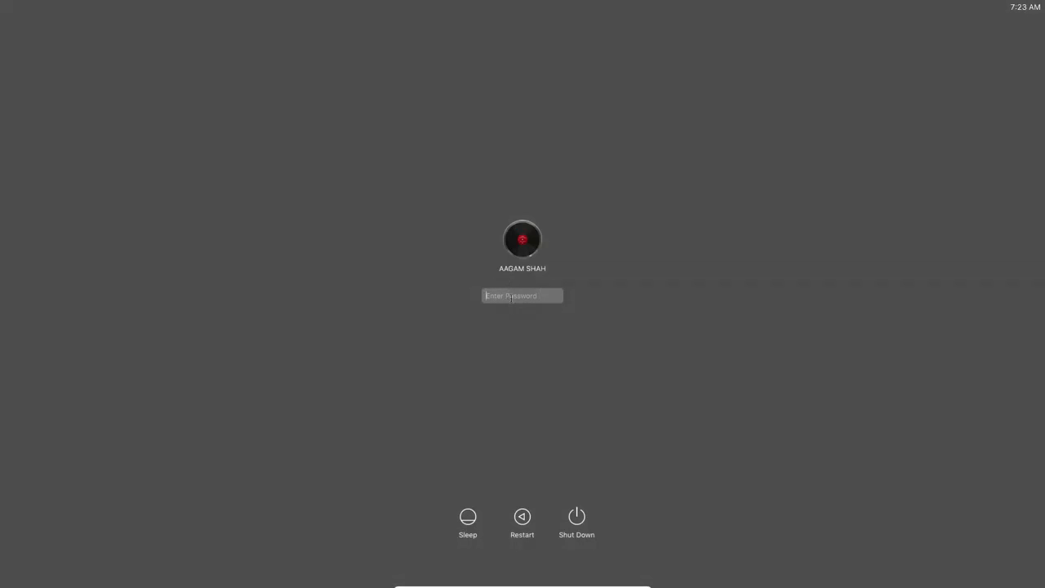
Step: Log in to macOS with the account password and decline reopening the applications from before the shutdown
type("•")
left_click(577, 296)
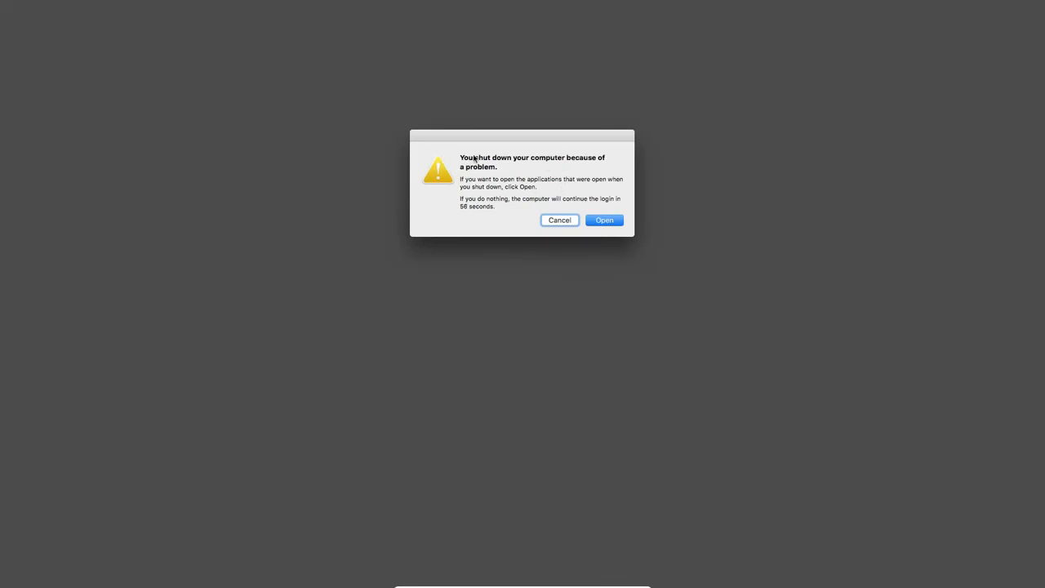
left_click(565, 226)
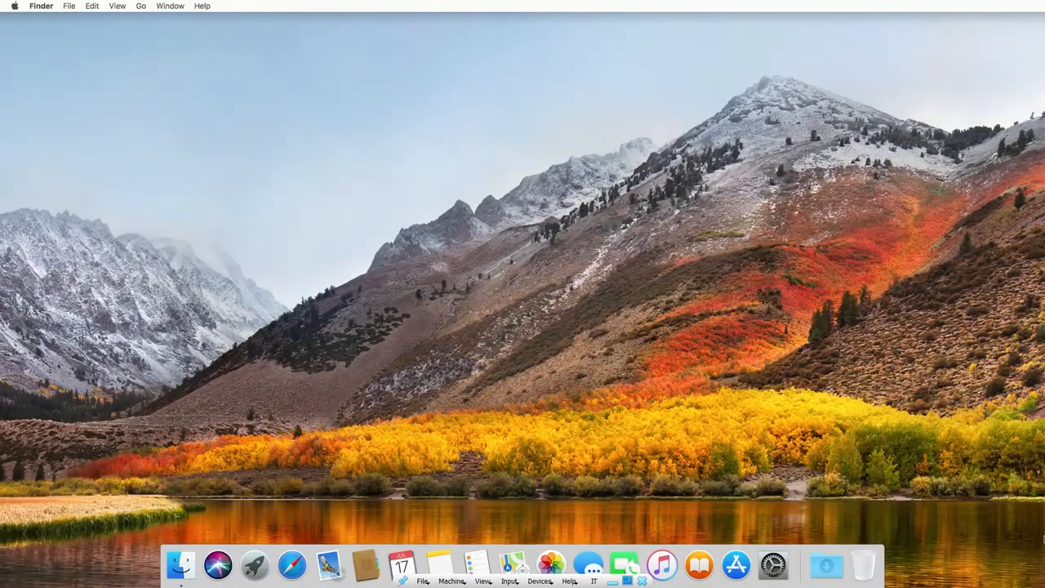
Step: Open About This Mac, examine the memory and graphics entries in its overview, and close the window
left_click(14, 8)
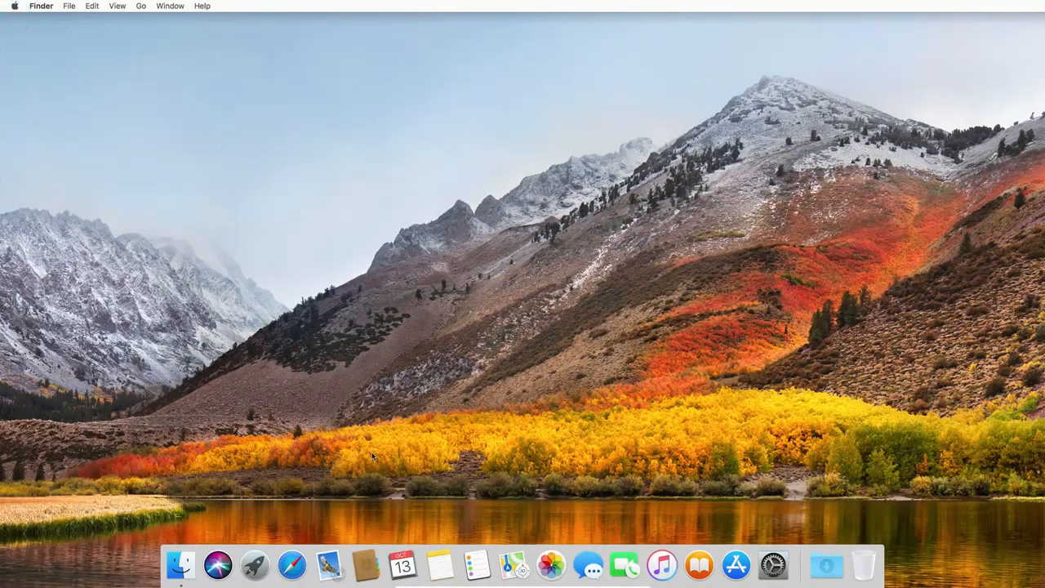
left_click(3, 95)
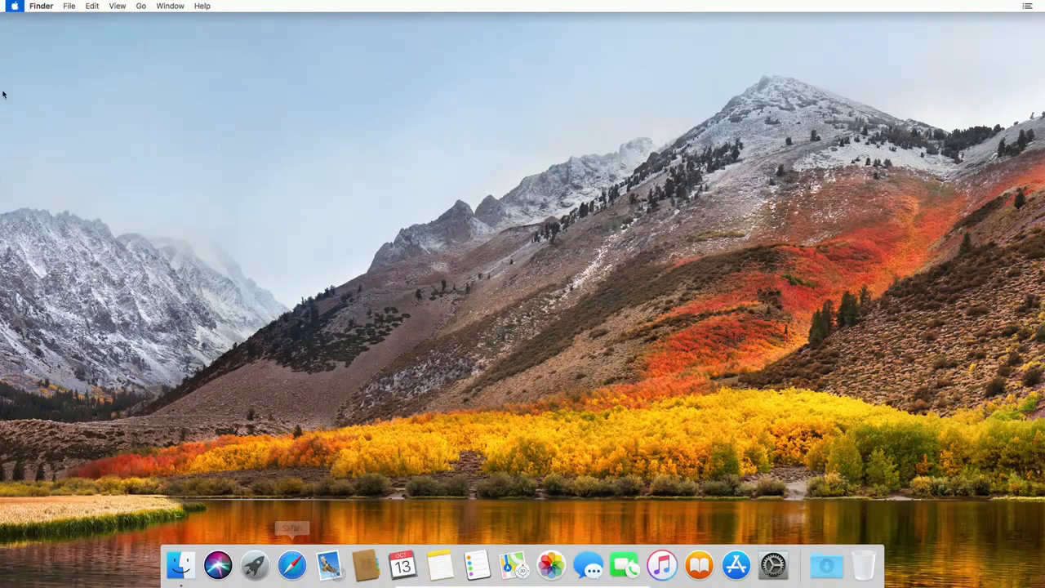
left_click(16, 7)
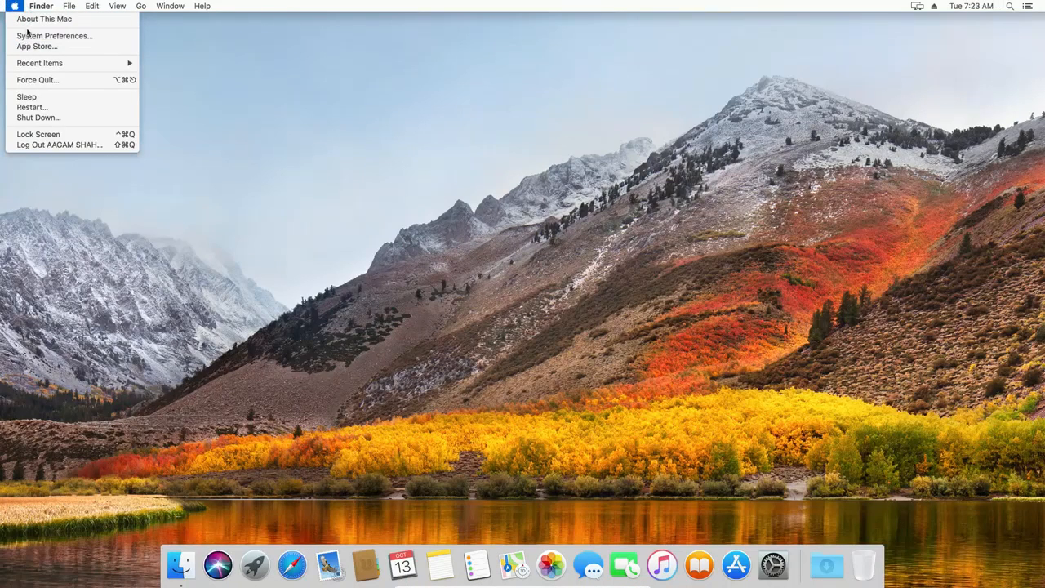
left_click(34, 22)
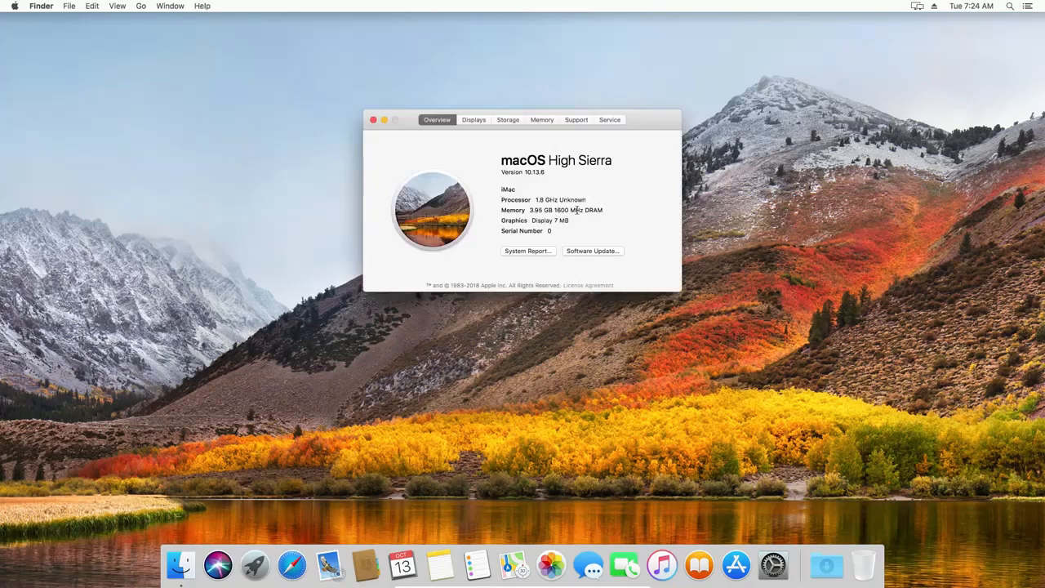
left_click_drag(536, 204, 585, 218)
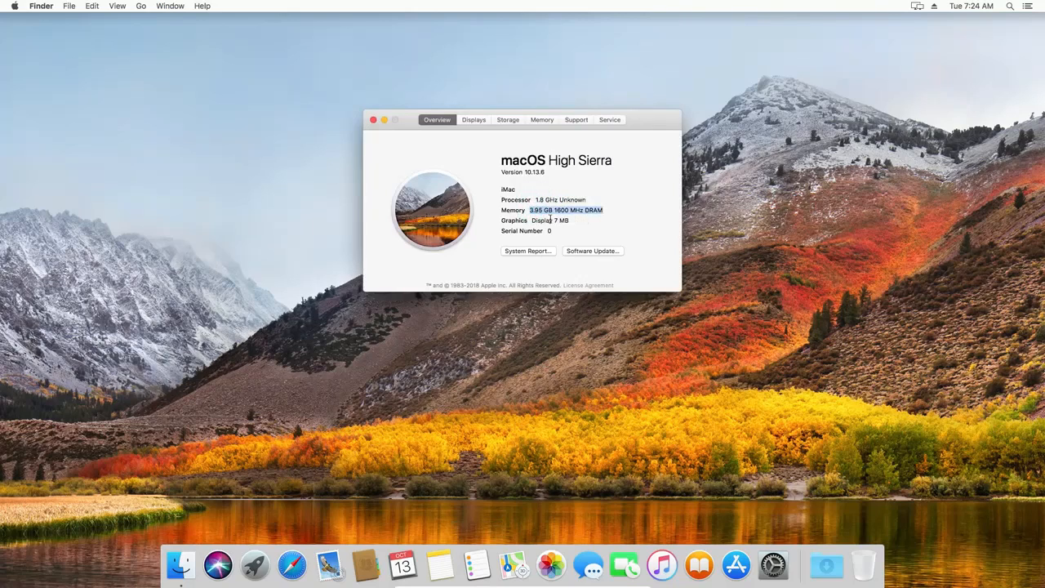
left_click_drag(553, 220, 580, 219)
left_click(580, 221)
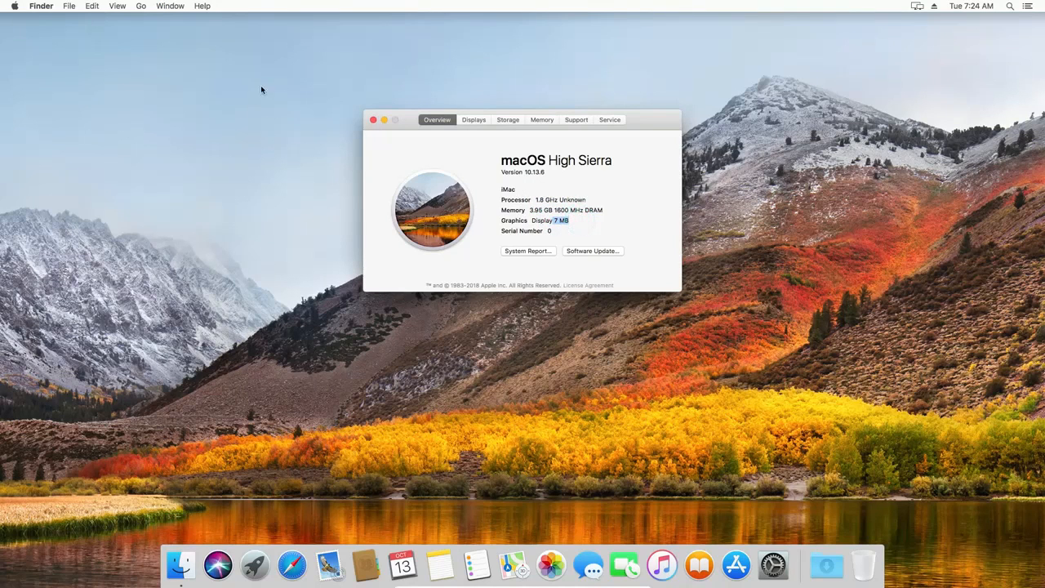
left_click(372, 120)
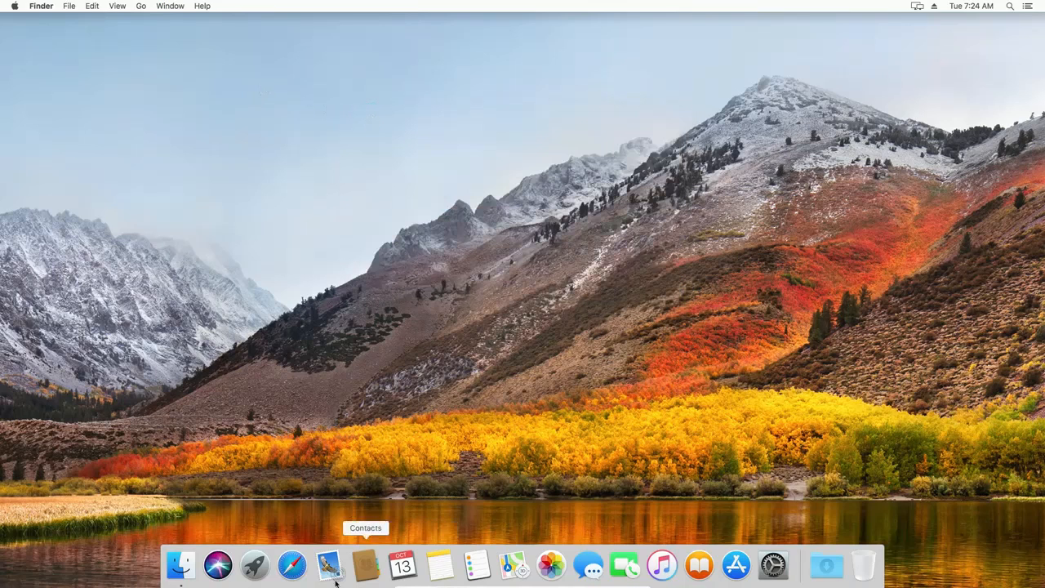
Step: Open Safari, load infinitetalks.in and expand the browser window to full screen
left_click(278, 574)
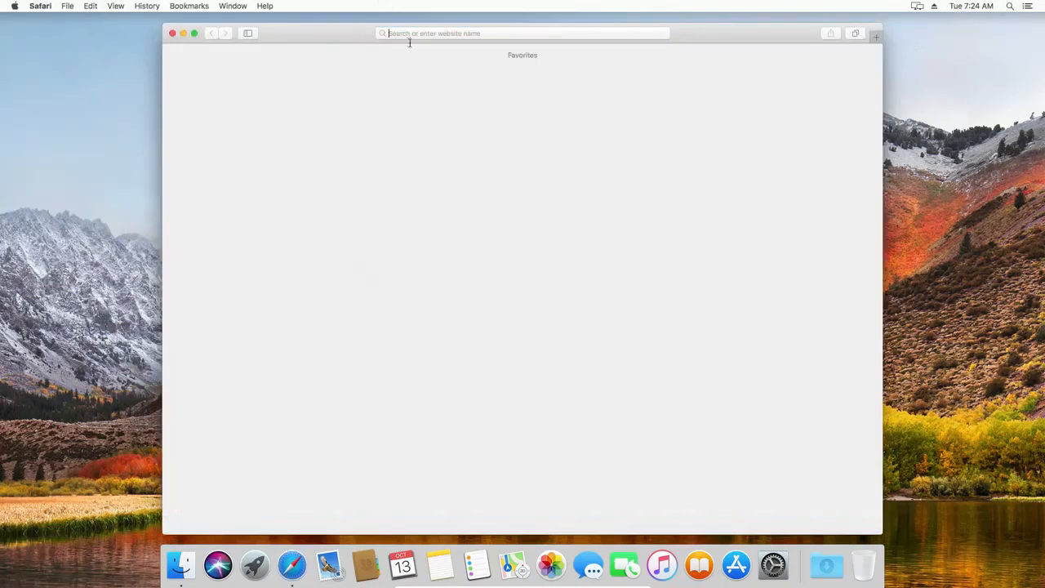
type("i")
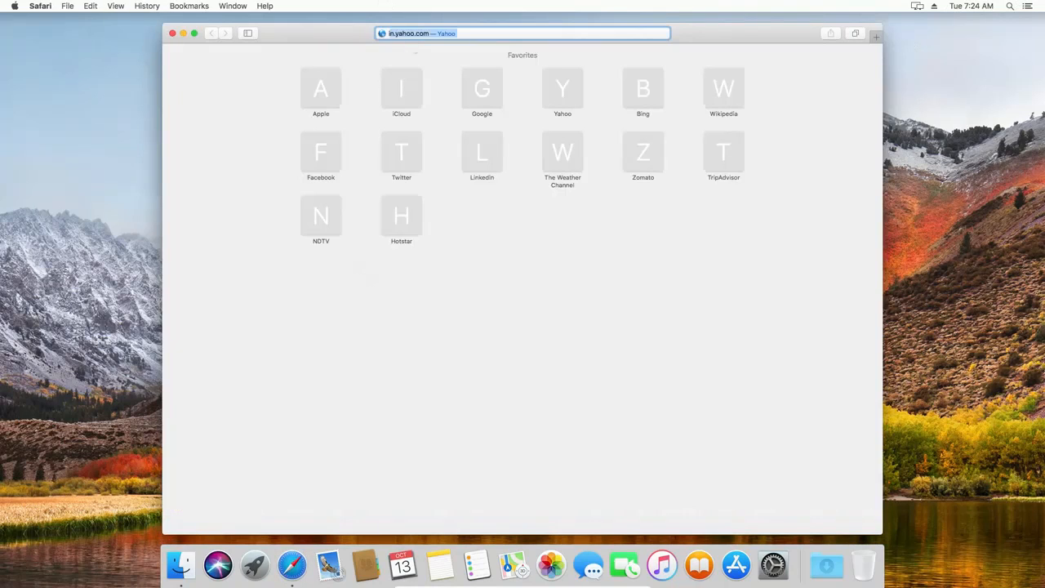
type("nfinitetalks")
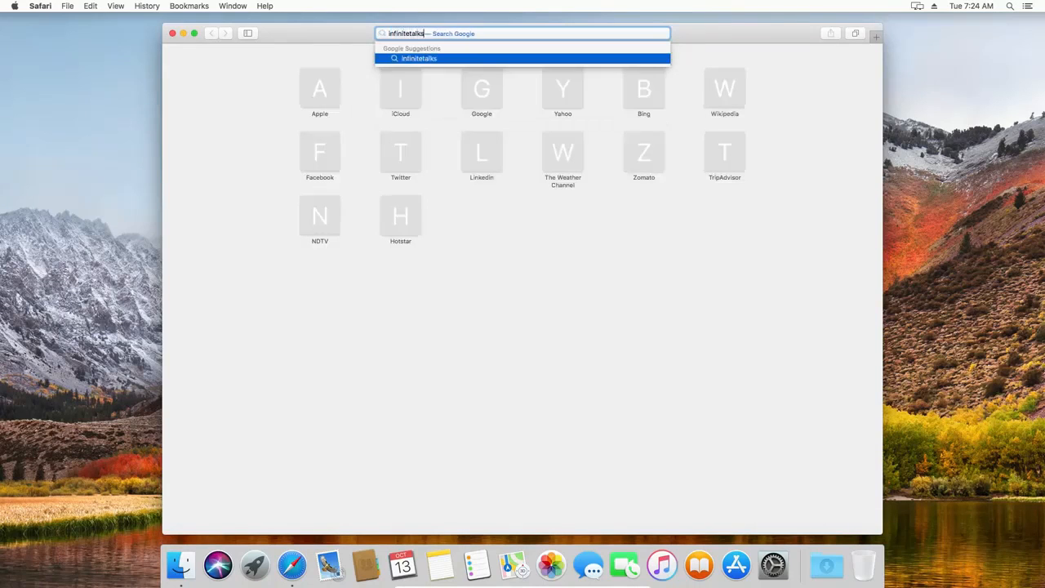
type(".in")
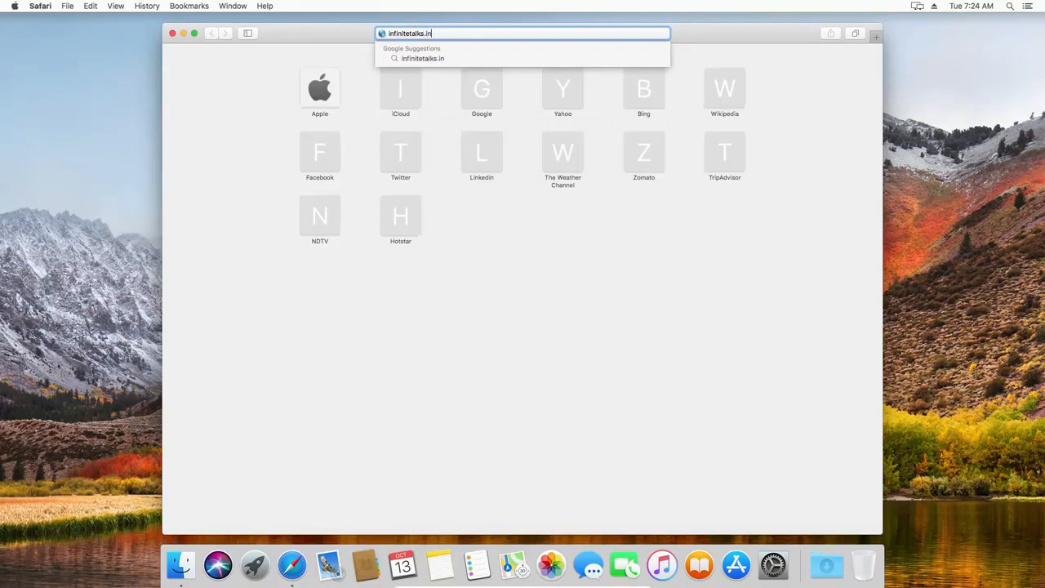
key("Return")
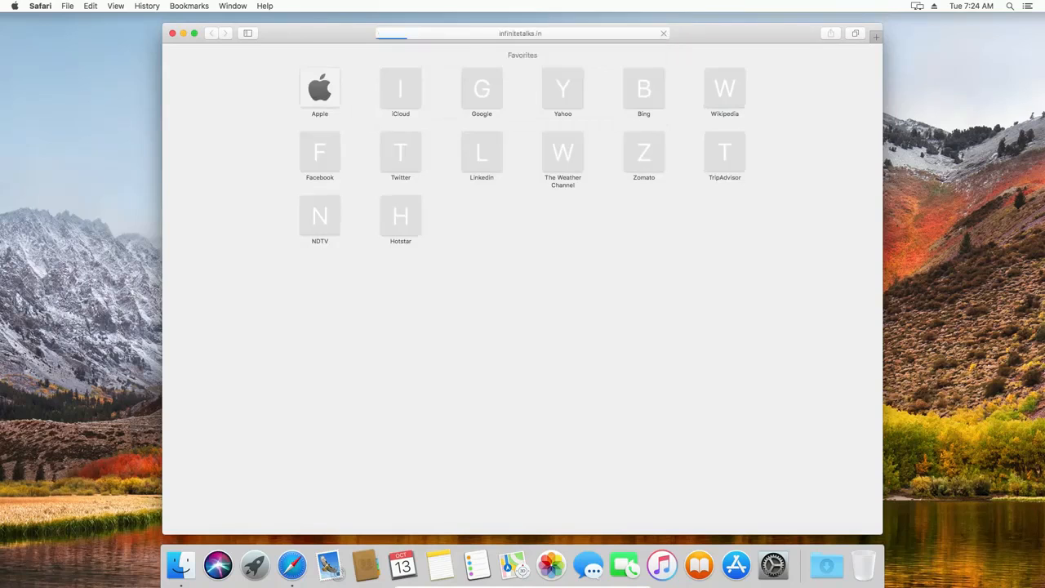
left_click(195, 34)
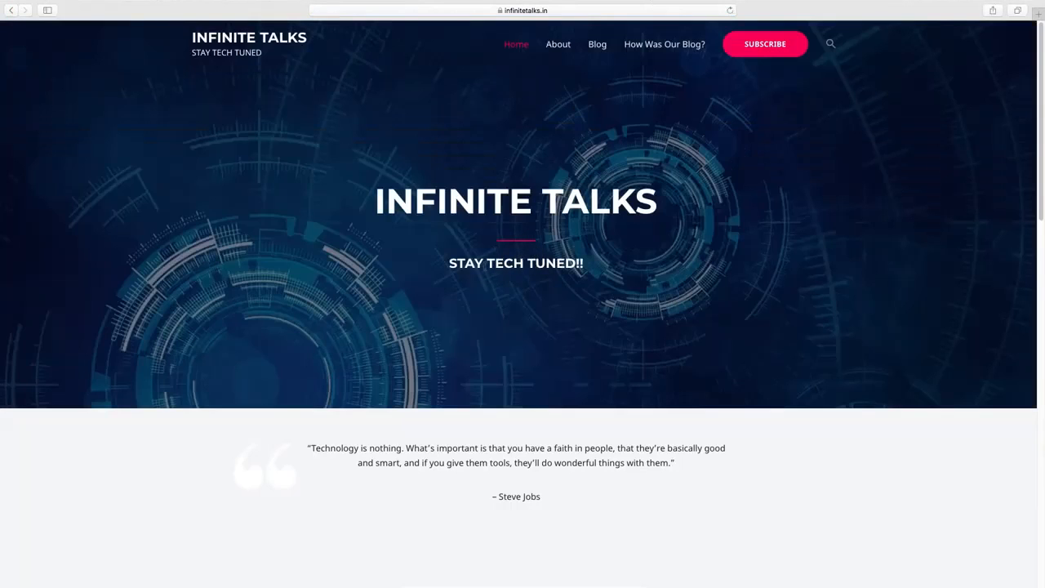
Step: Open the recent post MAC OS On WINDOWS 10 (2020) from the Infinite Talks home page and look through its content
scroll(856, 237, "down", 5)
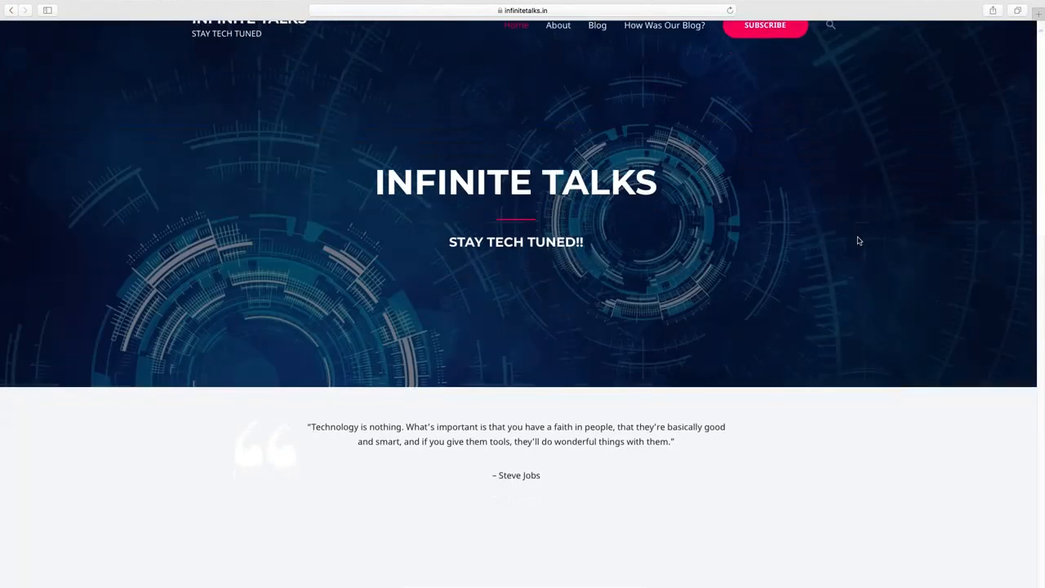
scroll(827, 257, "down", 15)
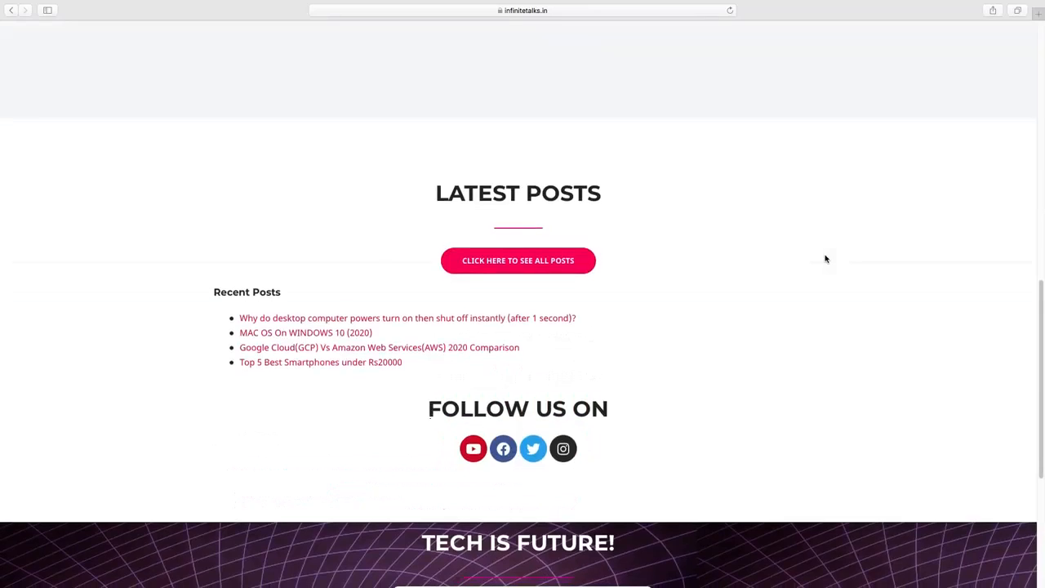
left_click(341, 335)
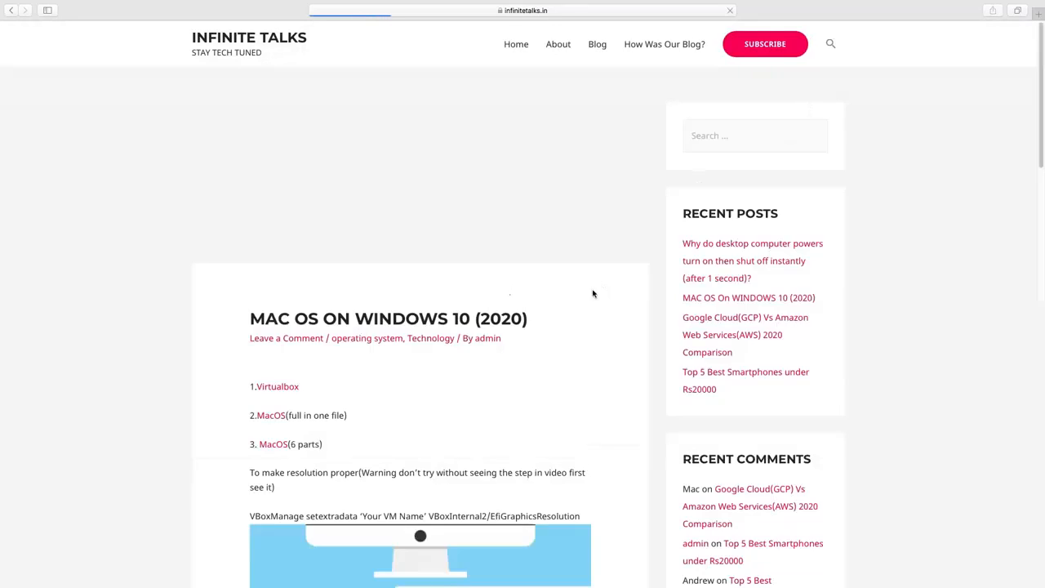
scroll(593, 293, "down", 5)
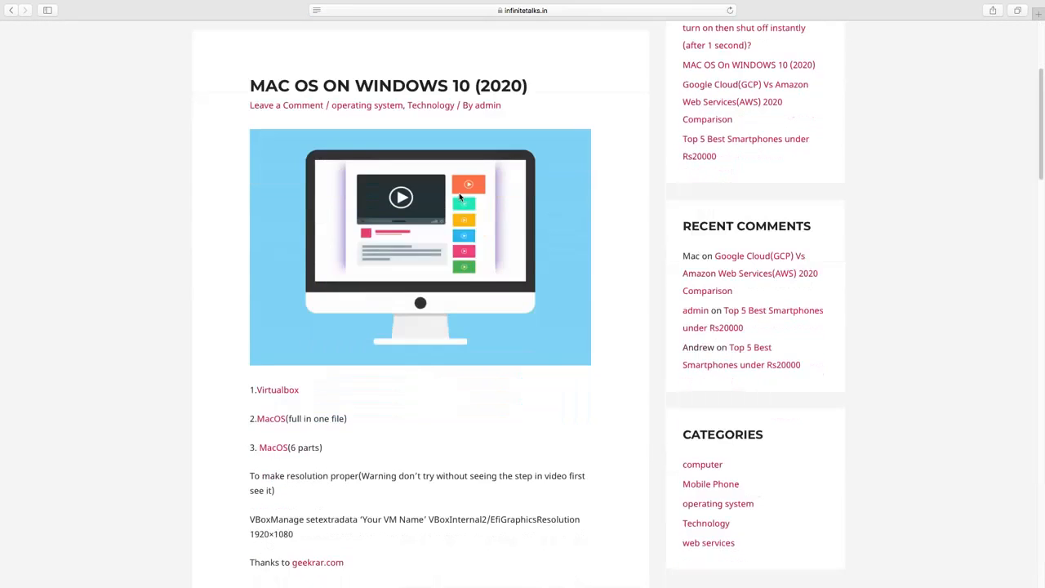
scroll(365, 356, "down", 15)
scroll(365, 344, "down", 20)
scroll(366, 341, "up", 15)
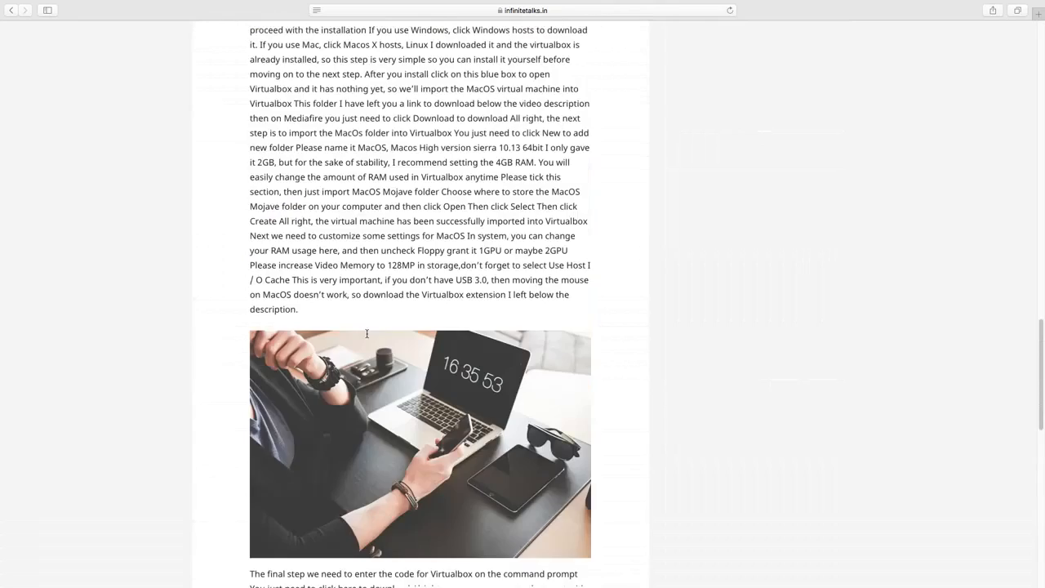
scroll(367, 333, "up", 5)
Step: Close the full-screen Safari window and return to the macOS desktop
mouse_move(14, 7)
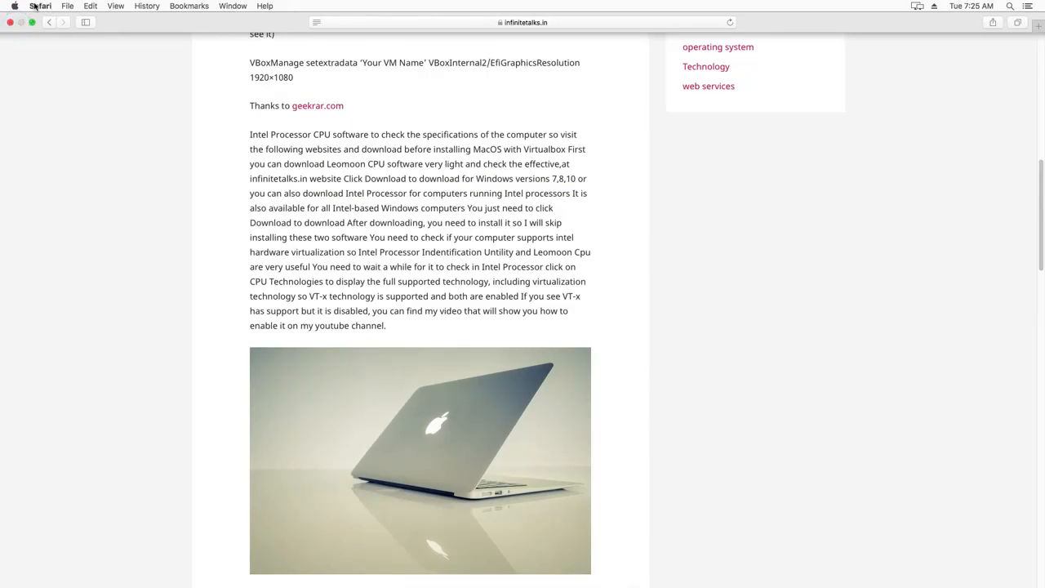
left_click(10, 22)
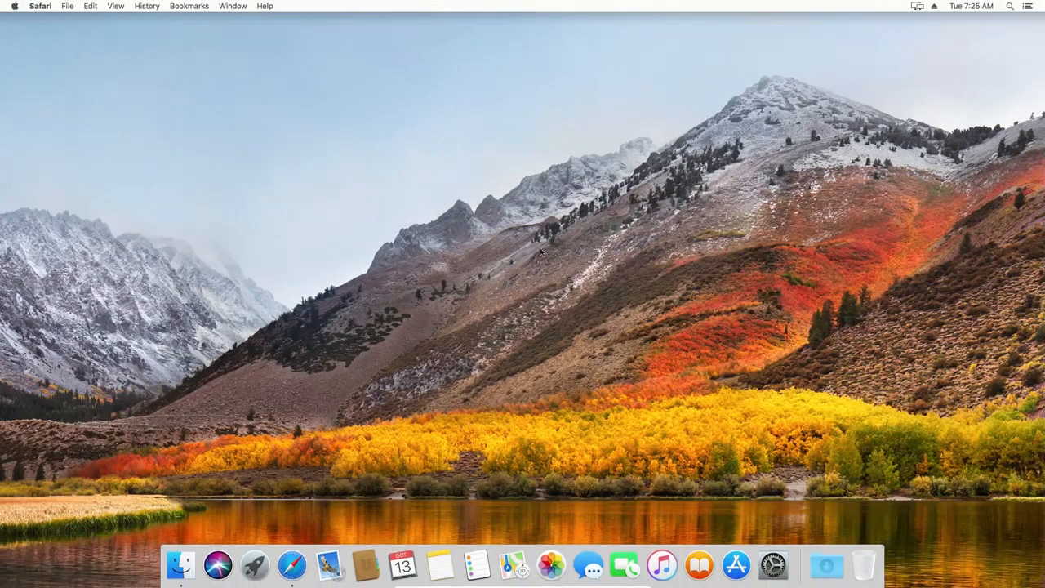
left_click_drag(379, 209, 618, 346)
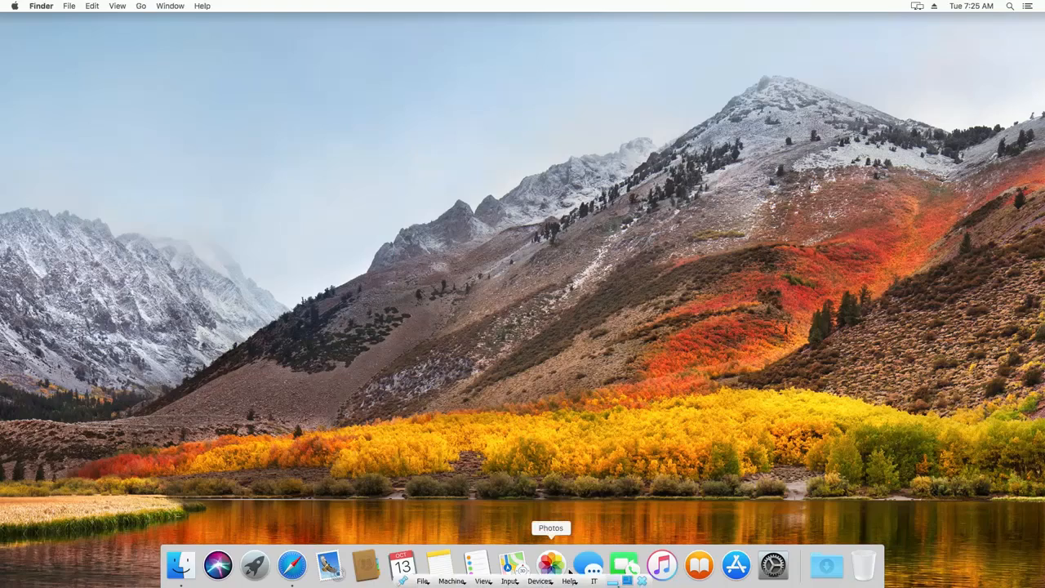
Step: Leave full screen and close the IT virtual machine by powering it off
key("Control_R+f")
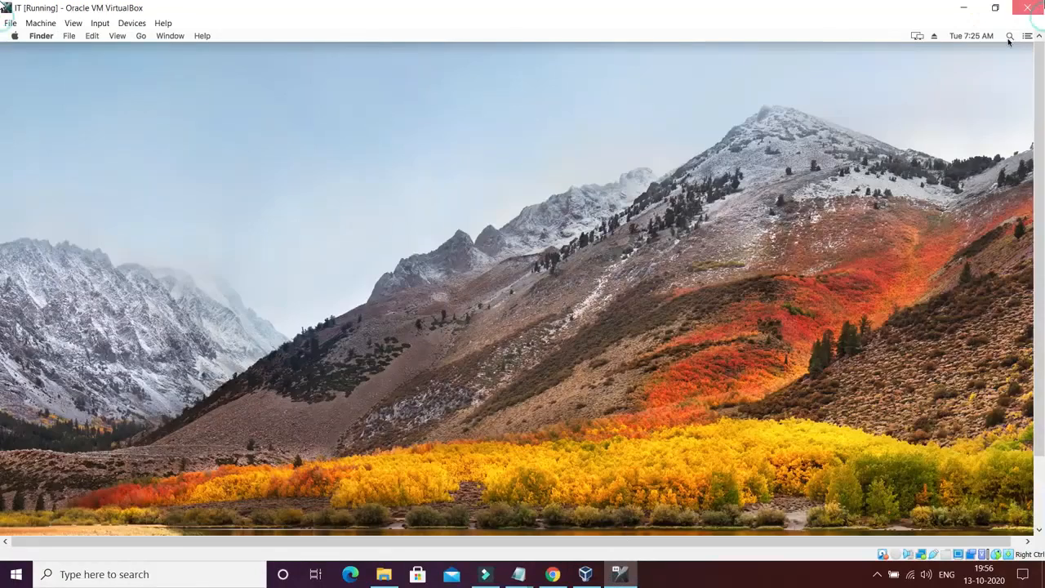
left_click(1039, 7)
left_click(461, 318)
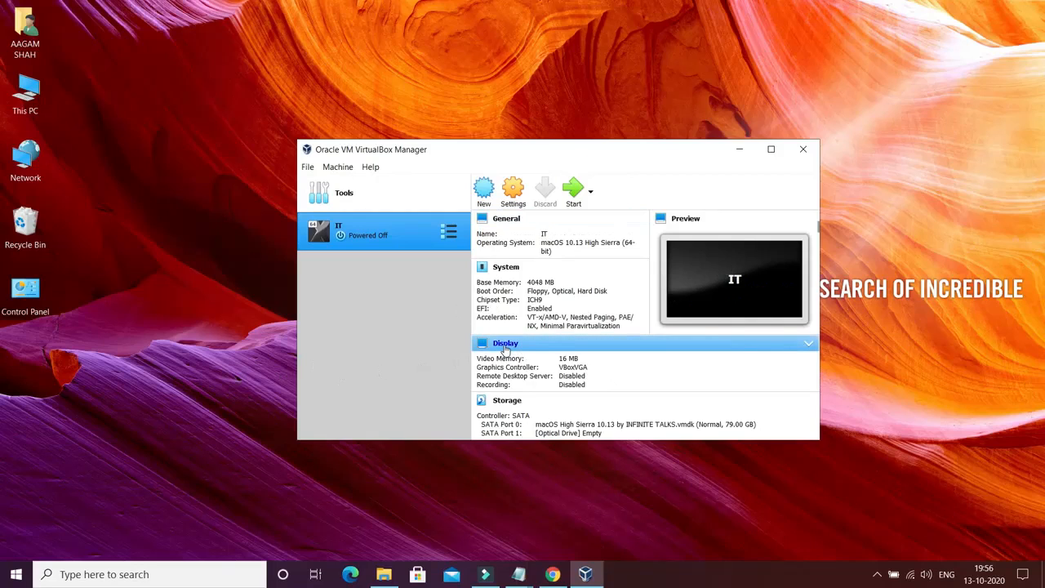
Step: Set IT's video memory to 128 MB and enable 3D acceleration in its display settings, and close VirtualBox Manager
left_click(505, 343)
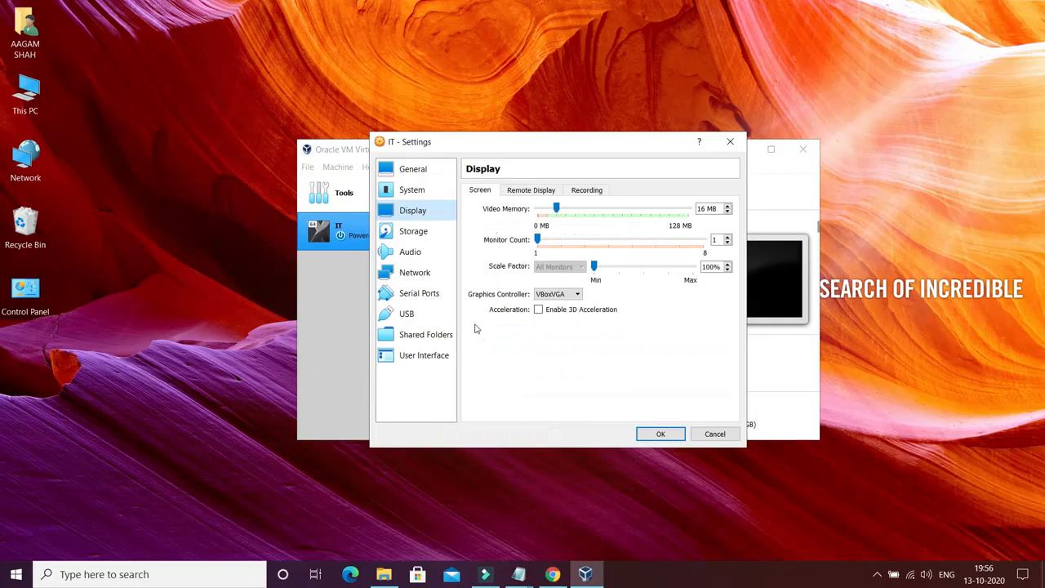
left_click_drag(559, 208, 1031, 243)
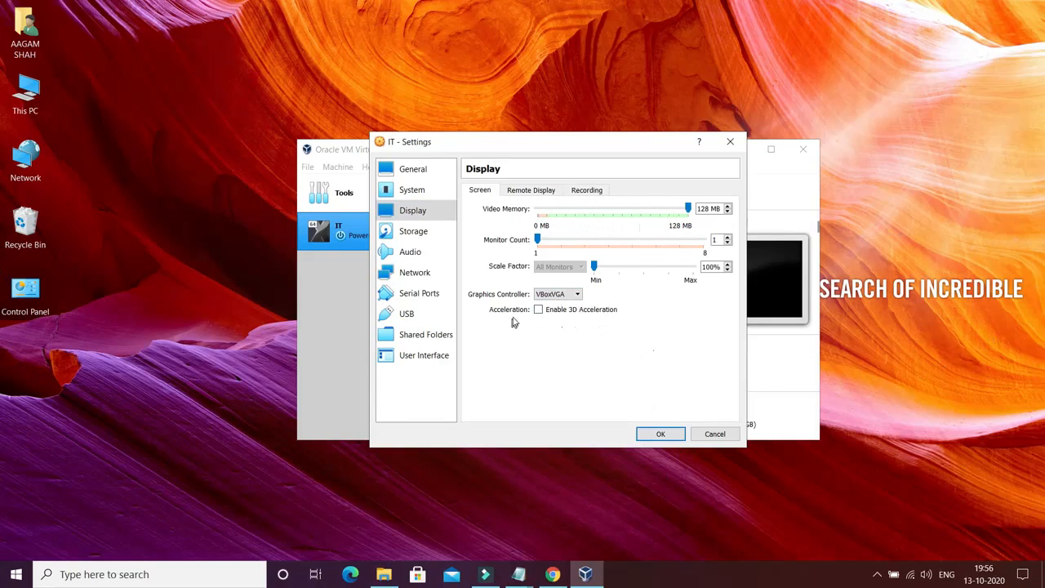
left_click(539, 310)
left_click(662, 431)
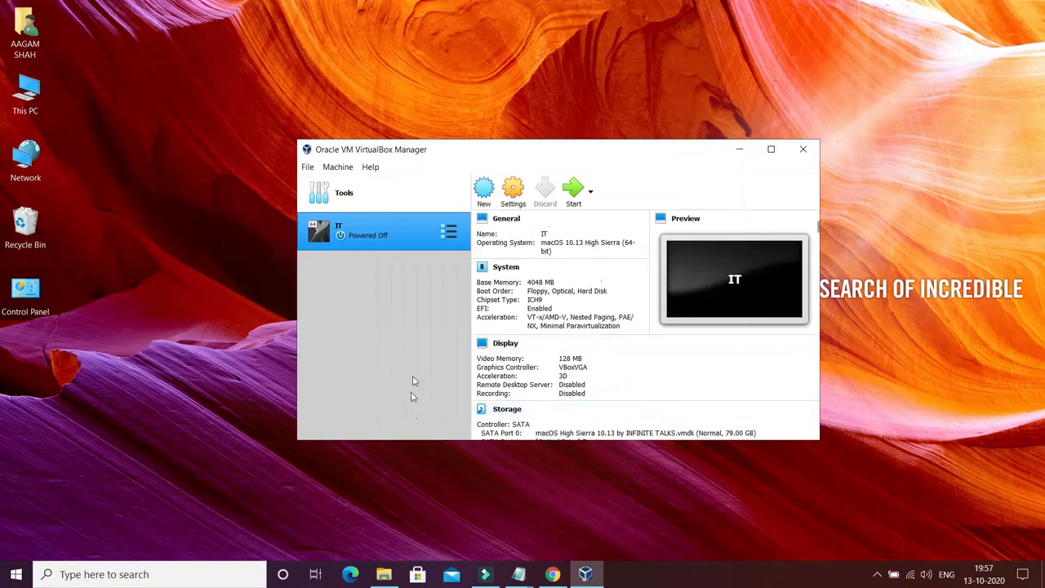
left_click(800, 150)
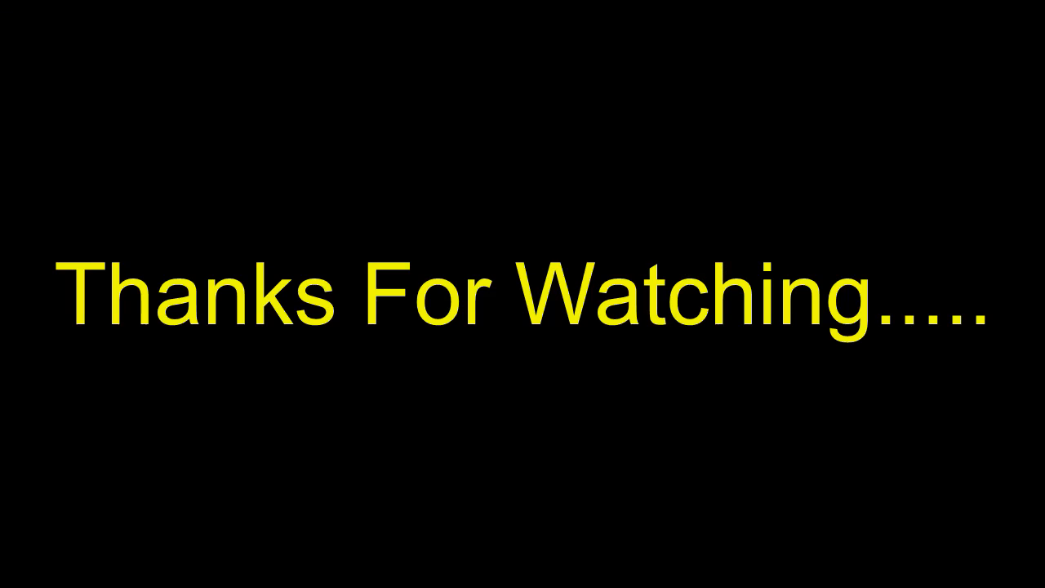